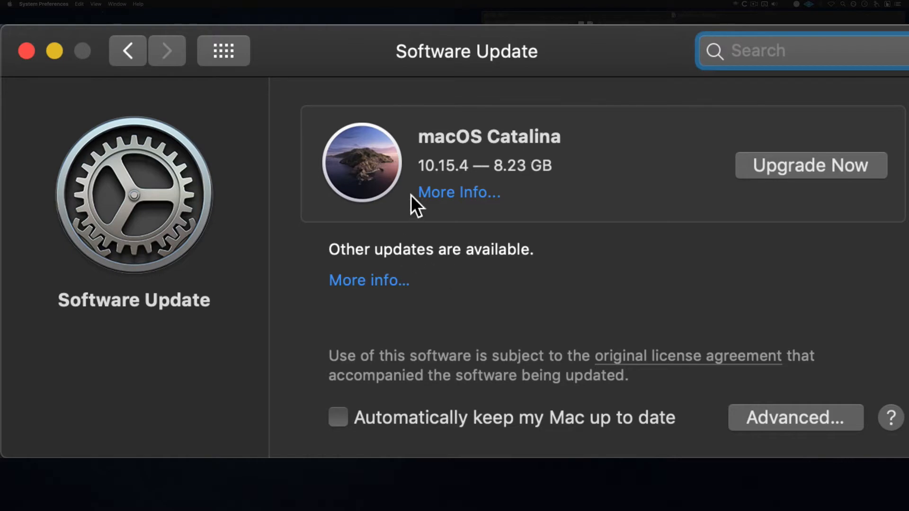
- Review the other available macOS updates and the automatic update options, closing both without changing anything
left_click(376, 281)
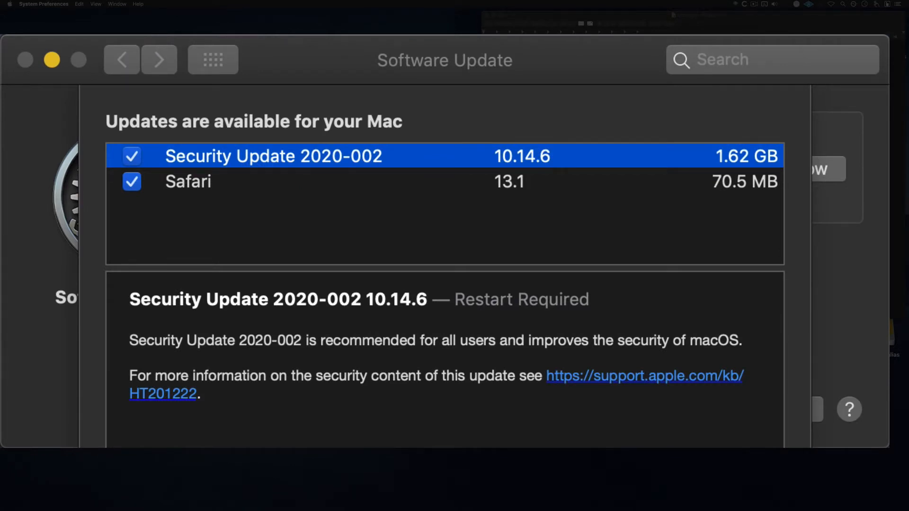
key("Escape")
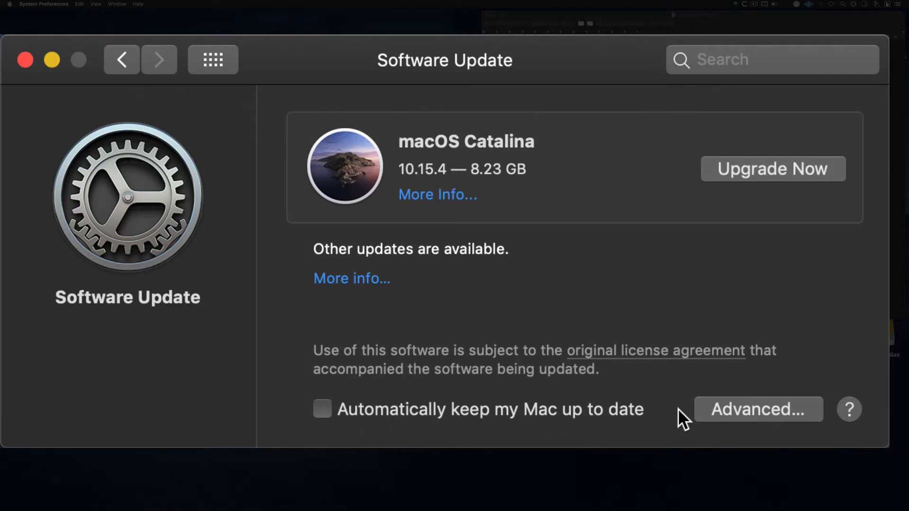
left_click(743, 404)
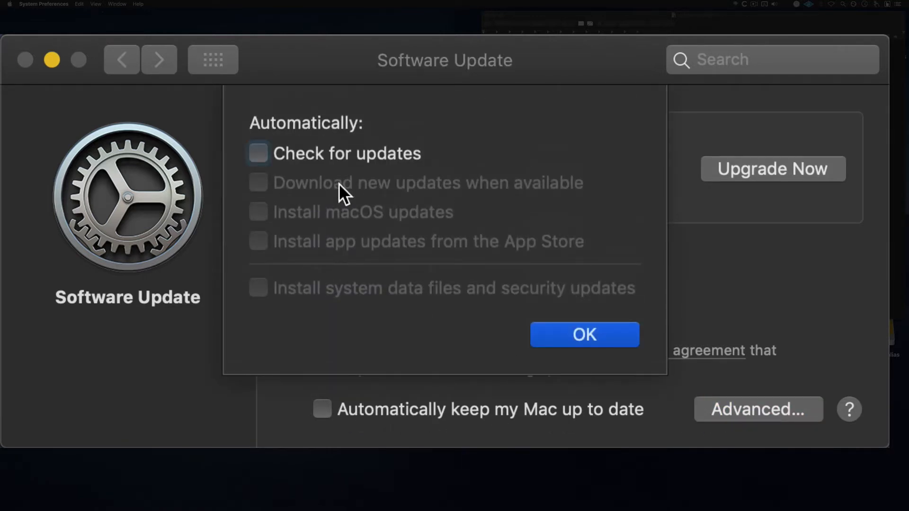
left_click(583, 335)
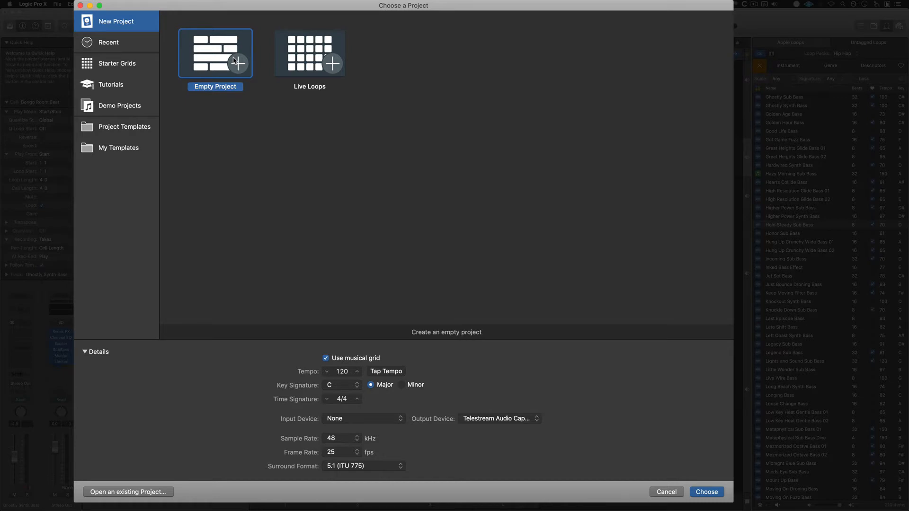
- Preview the Live Loops template in Logic Pro X's project chooser, closing it without creating a project
left_click(324, 62)
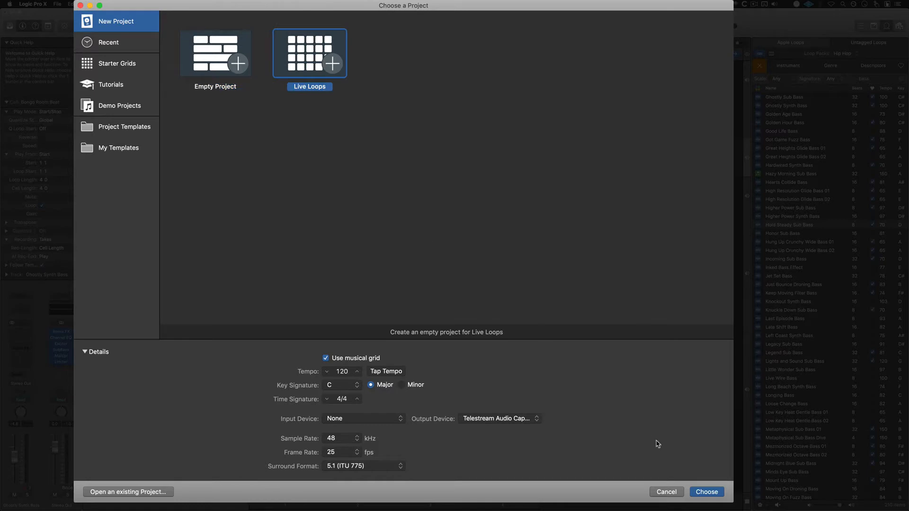
left_click(666, 492)
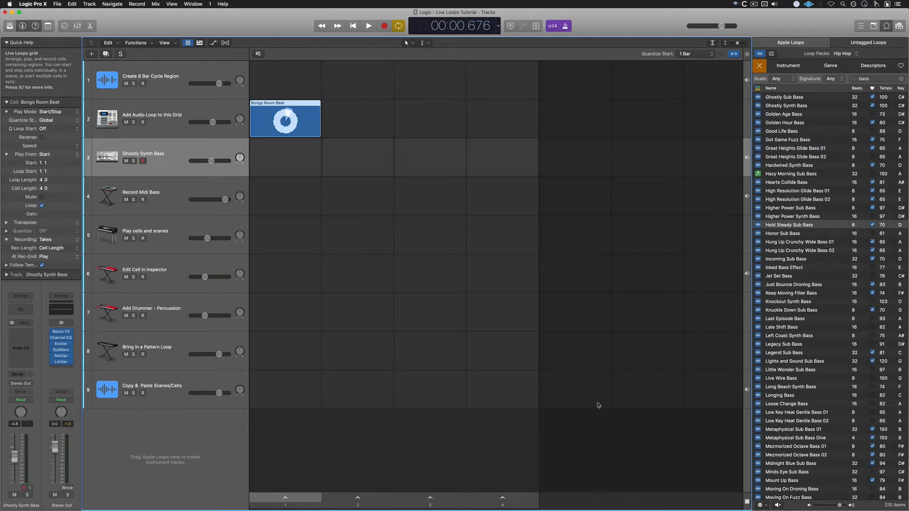
- Switch to the Tracks area, show it beside the Live Loops grid, and return to the grid alone
key("alt+v")
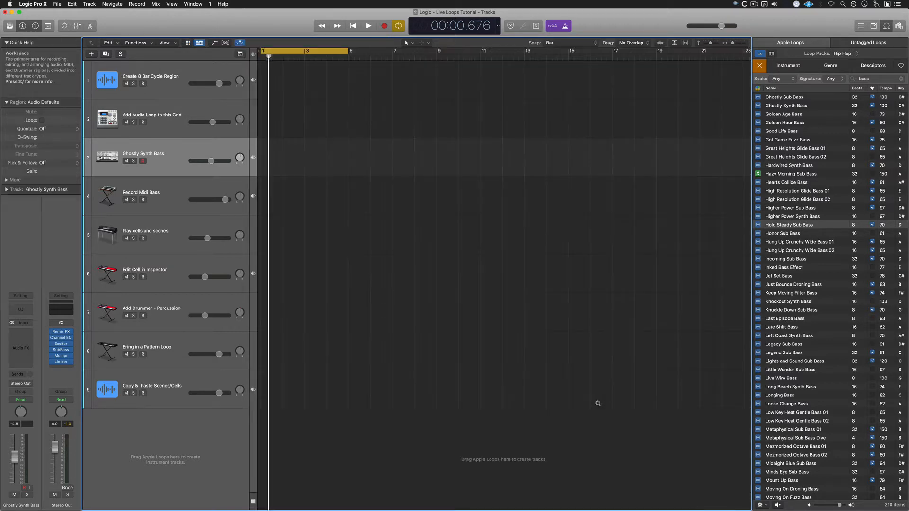
key("alt+b")
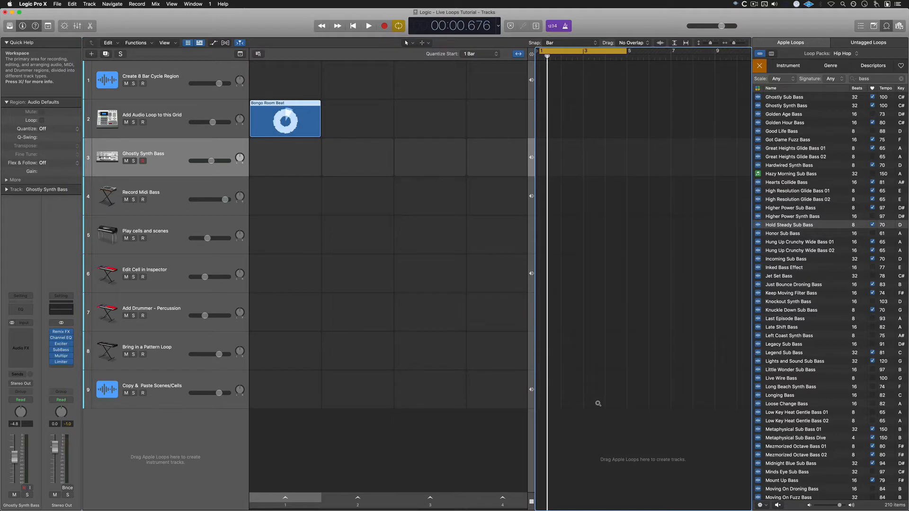
key("alt+v")
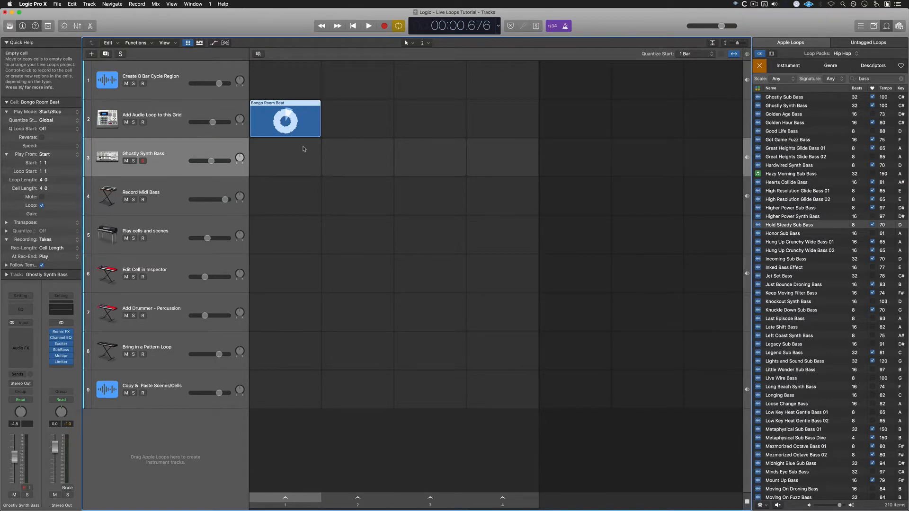
- Play the Bongo Room Beat cell, stop the cell, and halt playback
mouse_move(286, 119)
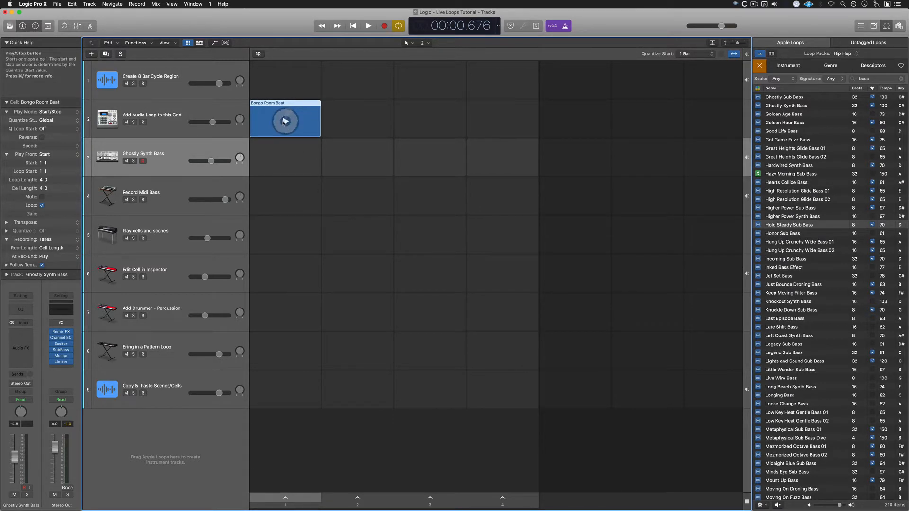
left_click(284, 122)
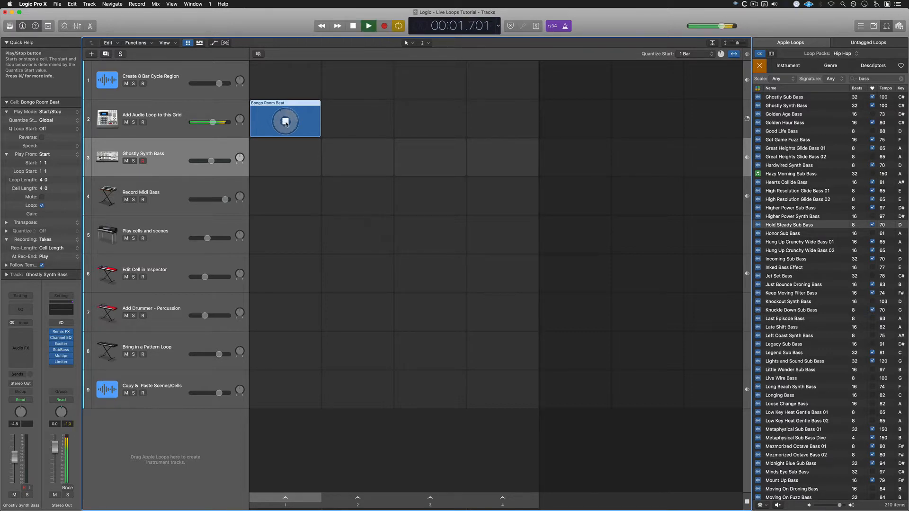
left_click(286, 122)
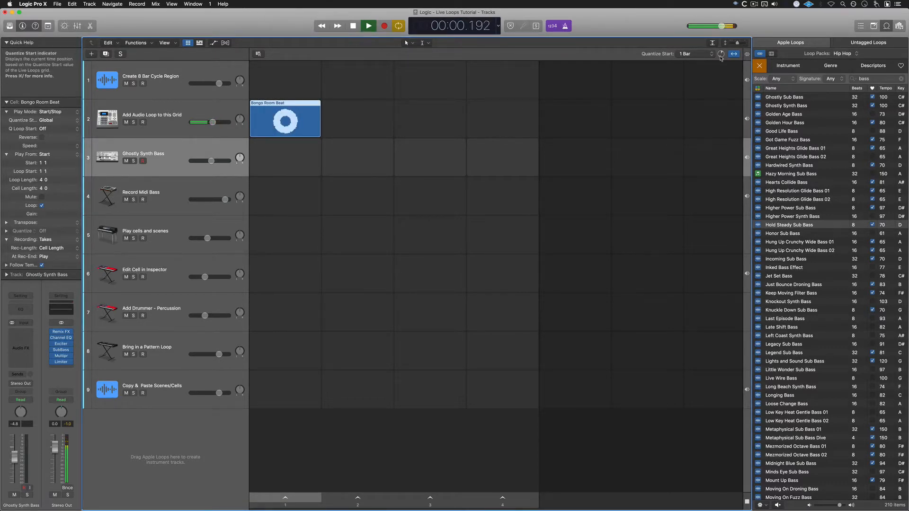
key("space")
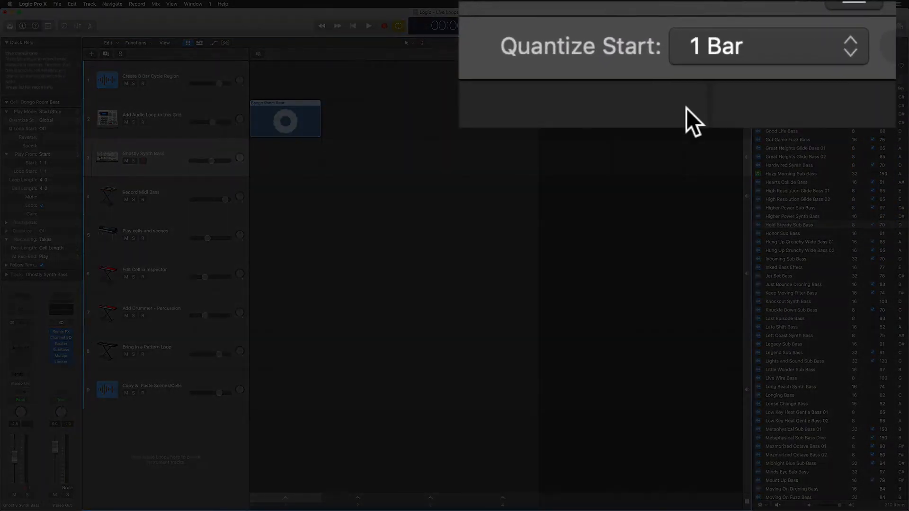
- View the grid's Quantize Start choices and close the list, keeping 1 Bar
left_click(785, 52)
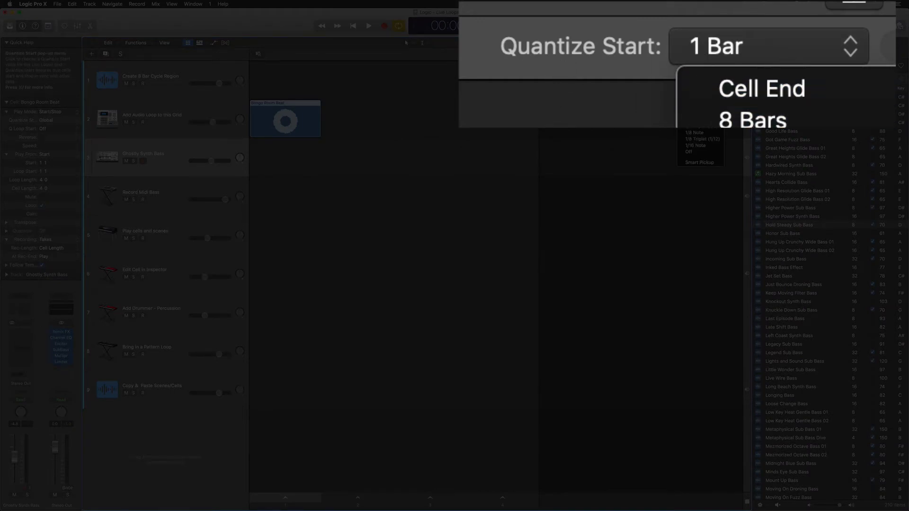
left_click(332, 144)
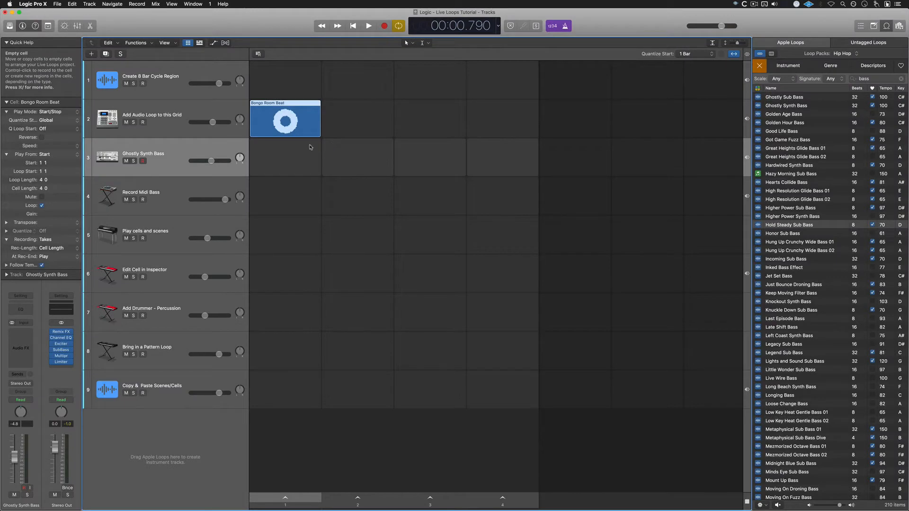
mouse_move(285, 106)
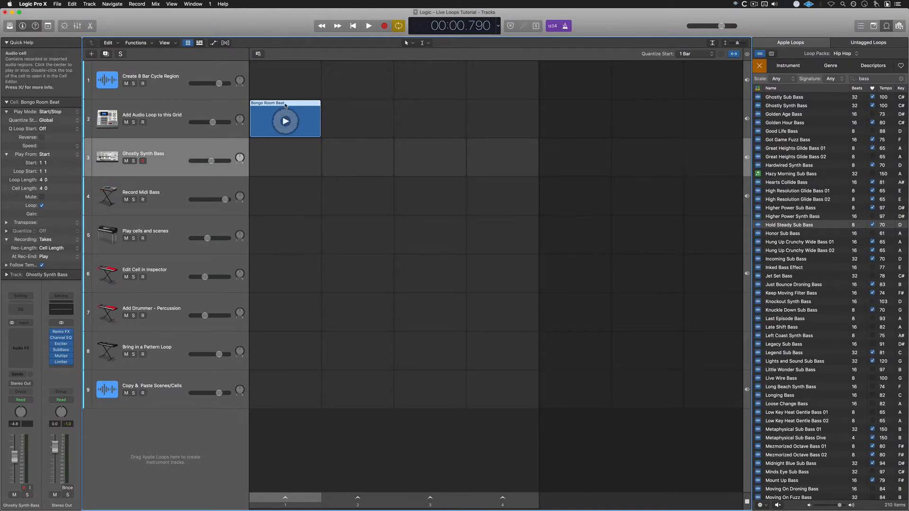
left_click(285, 121)
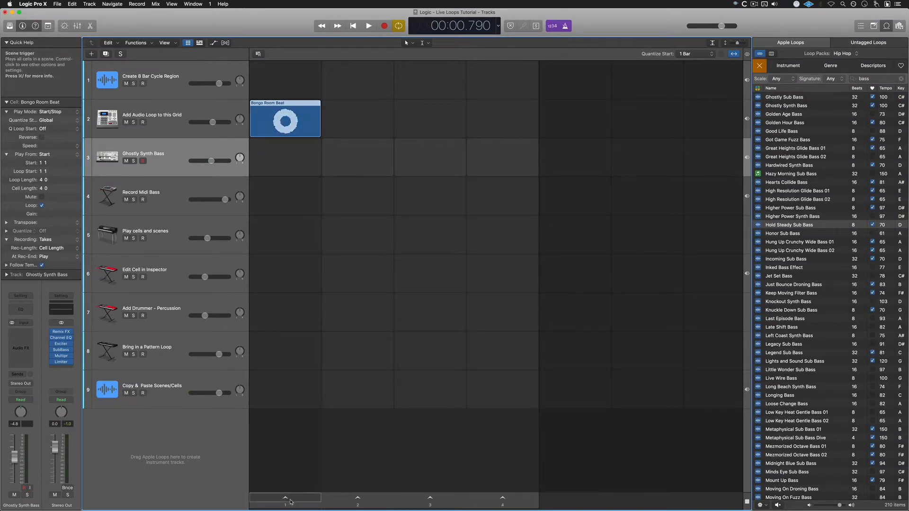
- Add the Hold Steady Sub Bass loop to track 3 in scene 1 and lower the track volume to -10.0 dB while the scene plays
left_click_drag(798, 226, 268, 164)
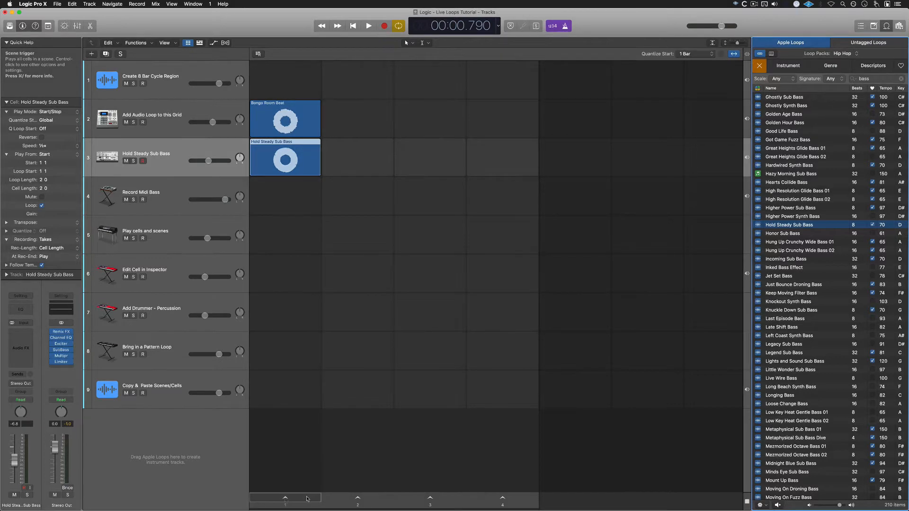
left_click(284, 498)
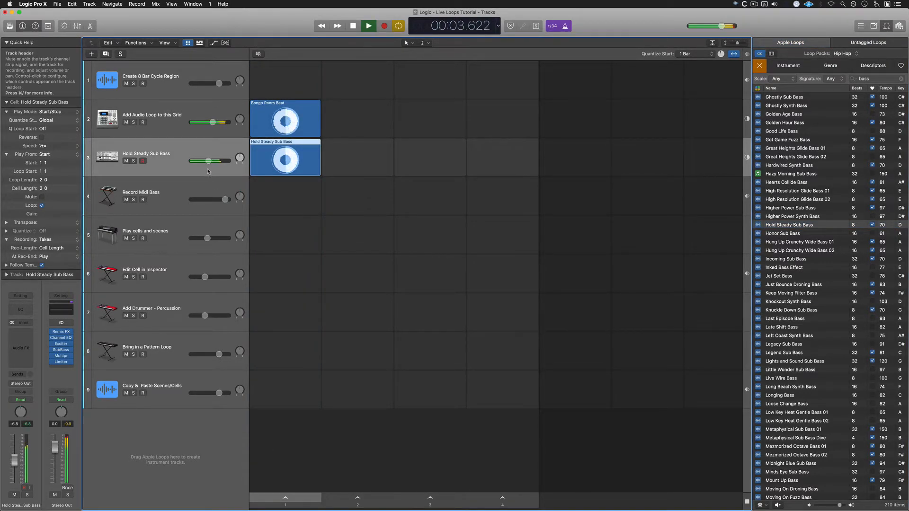
left_click_drag(208, 161, 205, 161)
key("space")
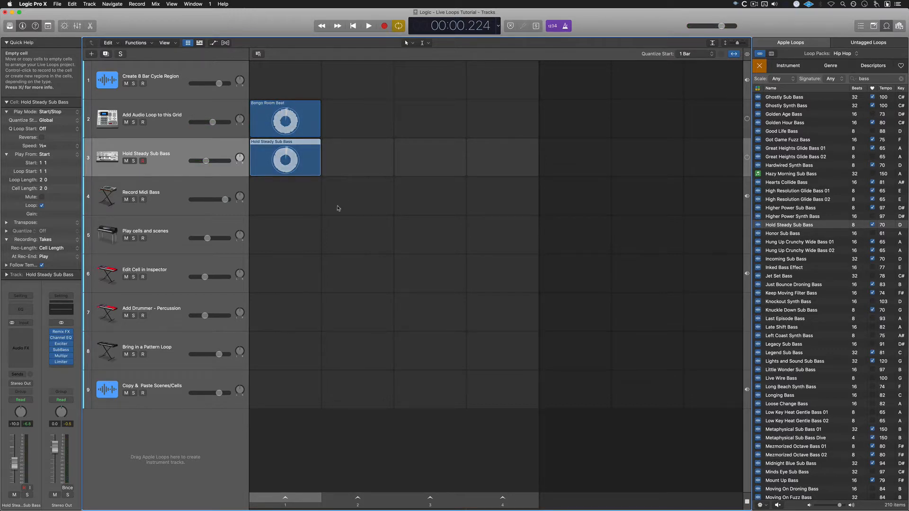
- Try copying both scene 1 cells into scene 2, once by pasting and once directly in the grid, undoing each copy
left_click_drag(338, 208, 289, 109)
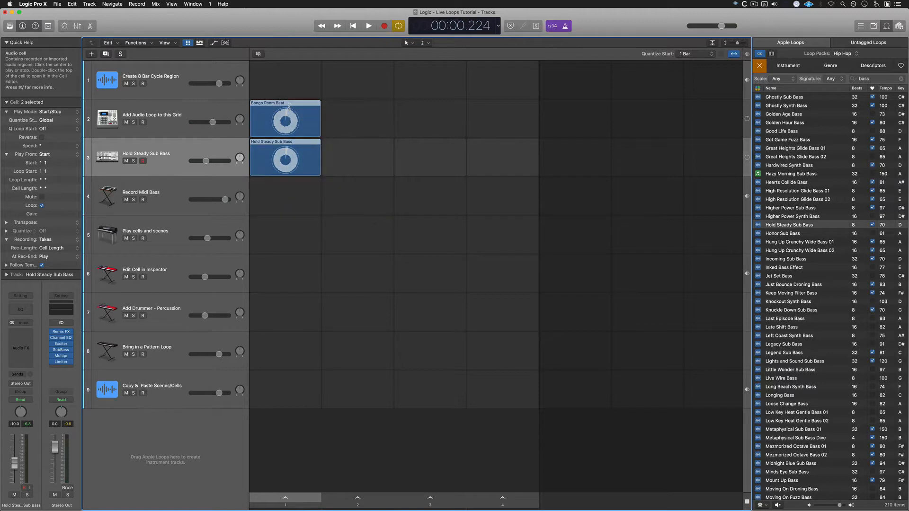
left_click(351, 108)
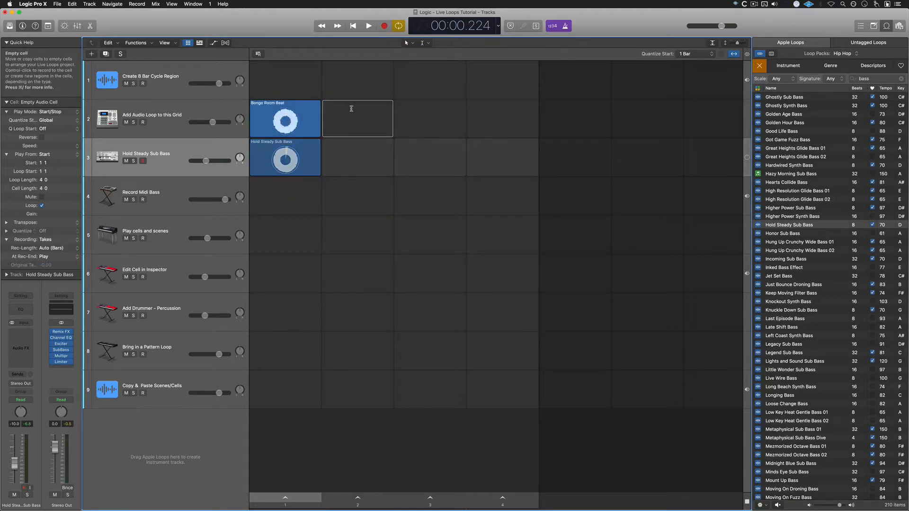
key("super+v")
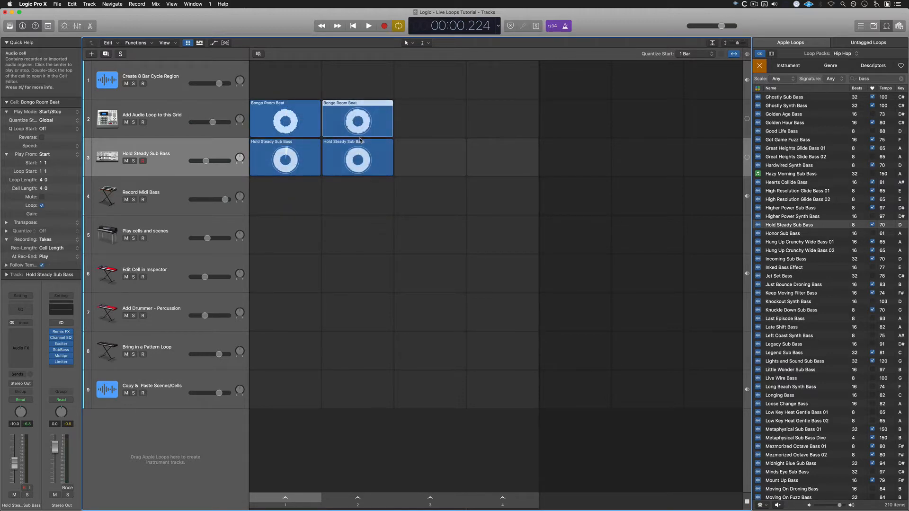
key("super+z")
key("super+z")
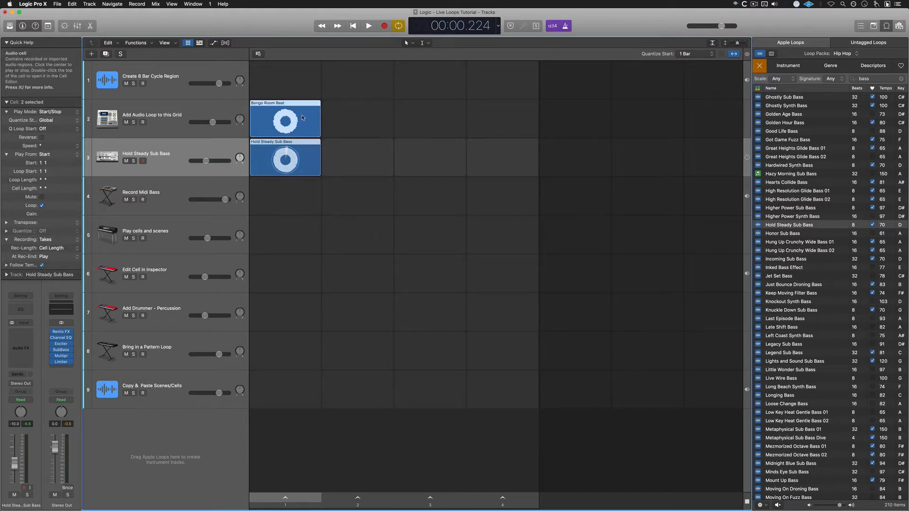
left_click_drag(302, 117, 349, 114)
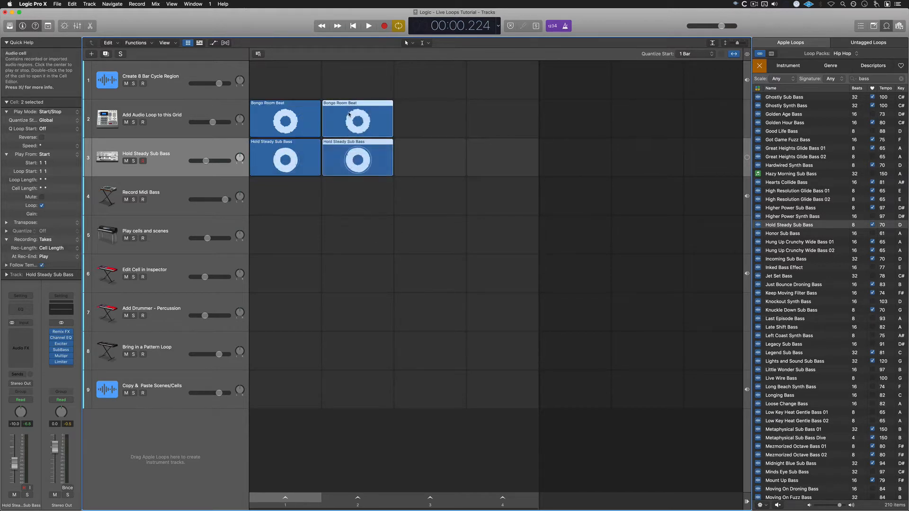
key("super+z")
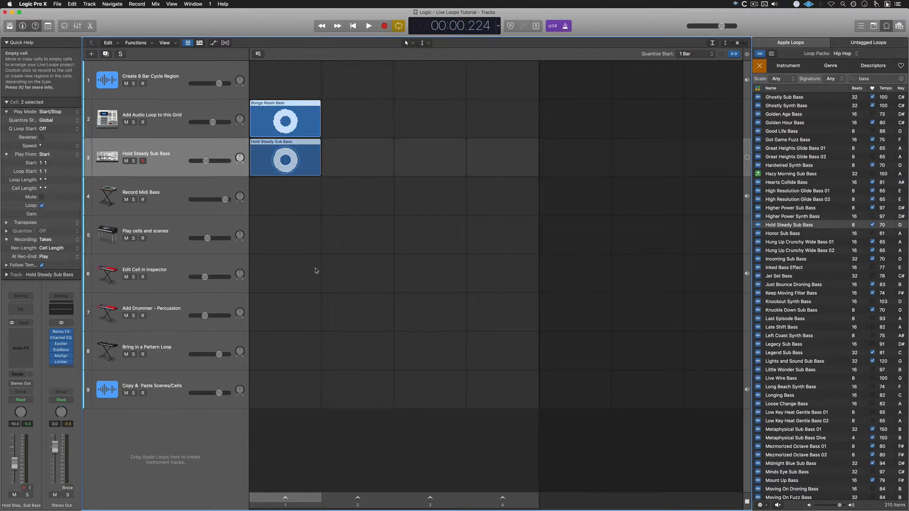
- Duplicate scene 1 and transpose the Hold Steady Sub Bass cell in scene 2 by +12
right_click(294, 498)
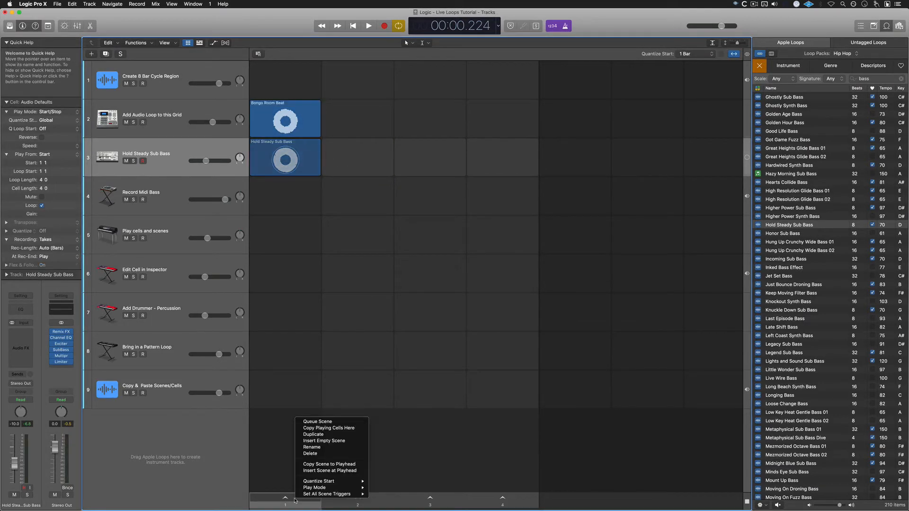
left_click(317, 435)
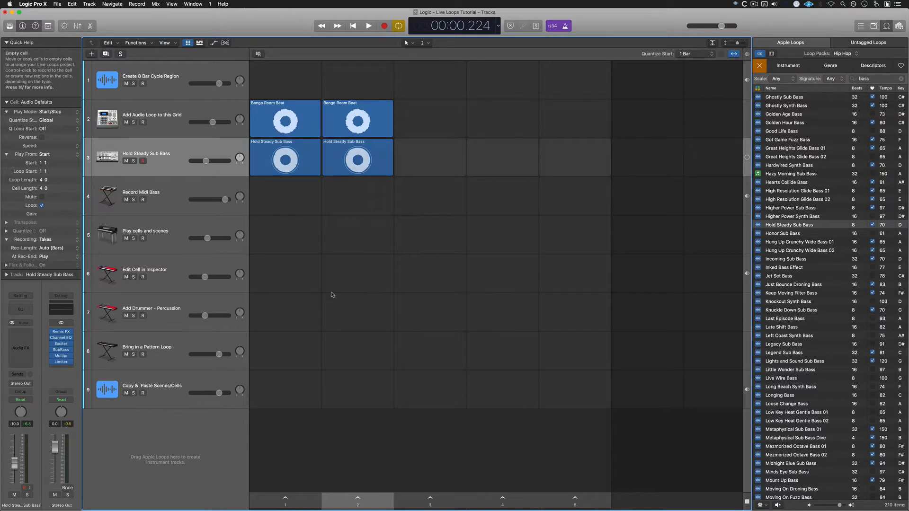
left_click(345, 144)
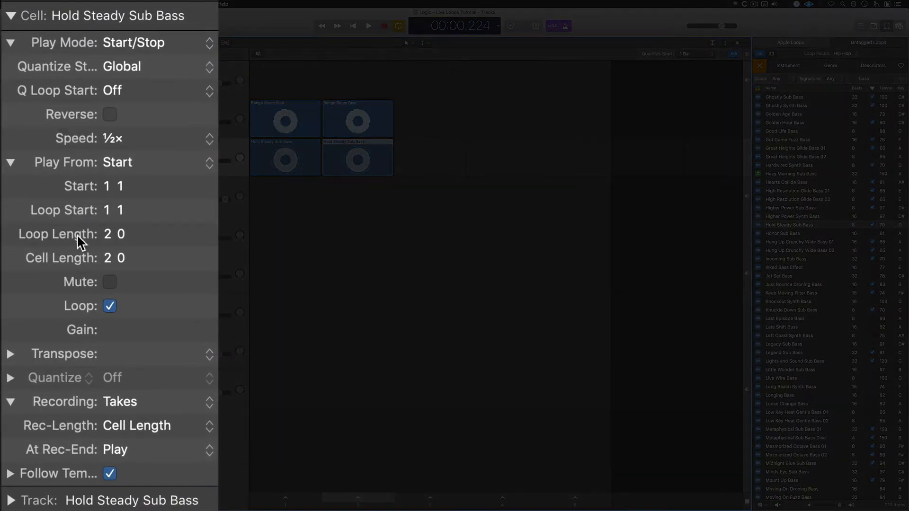
left_click_drag(129, 321, 129, 305)
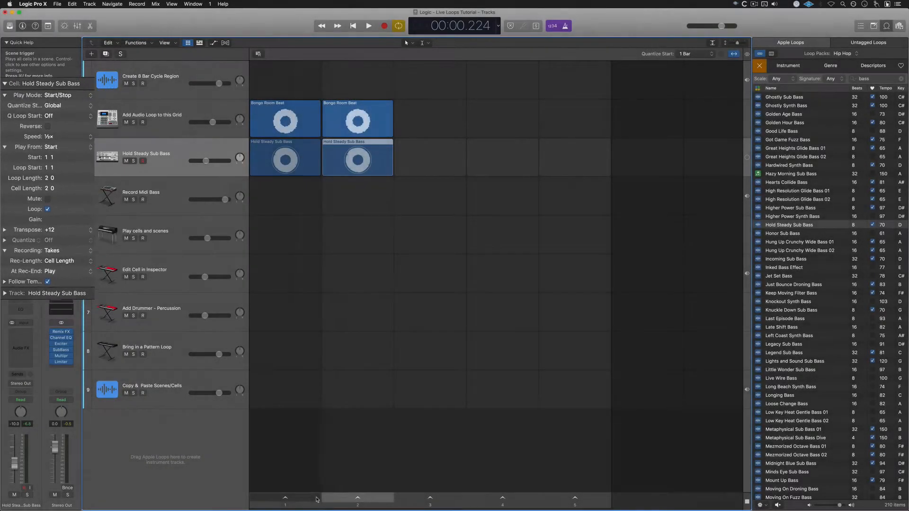
- Play scene 2, lower the Hold Steady Sub Bass track volume to -15.6 dB, and audition scene 1 before stopping playback
left_click(349, 499)
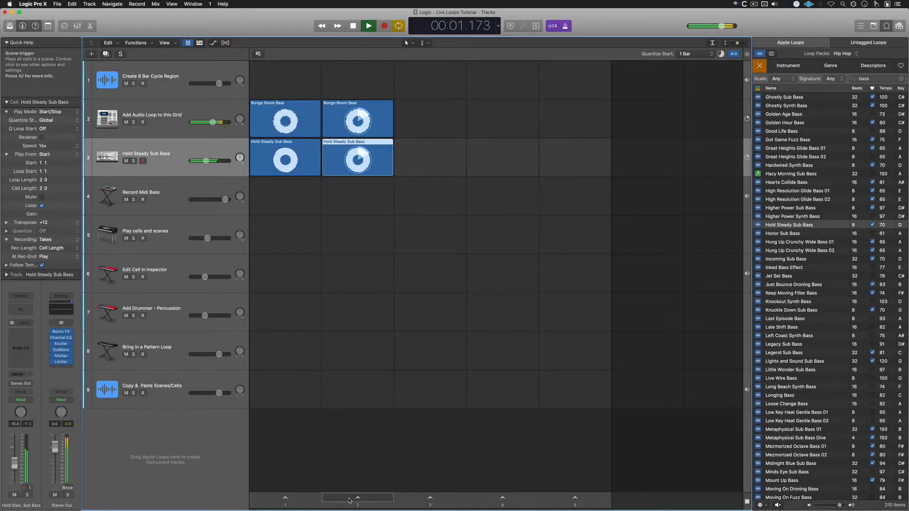
left_click_drag(213, 161, 202, 161)
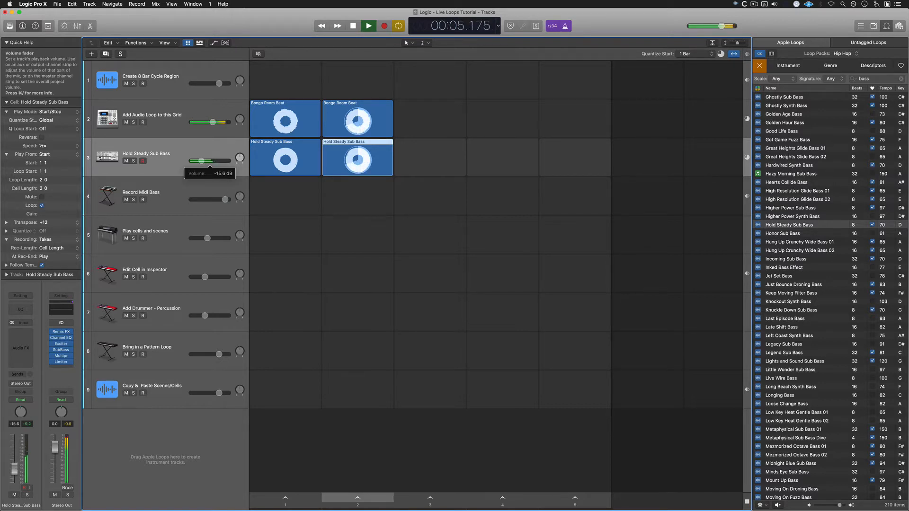
left_click(288, 497)
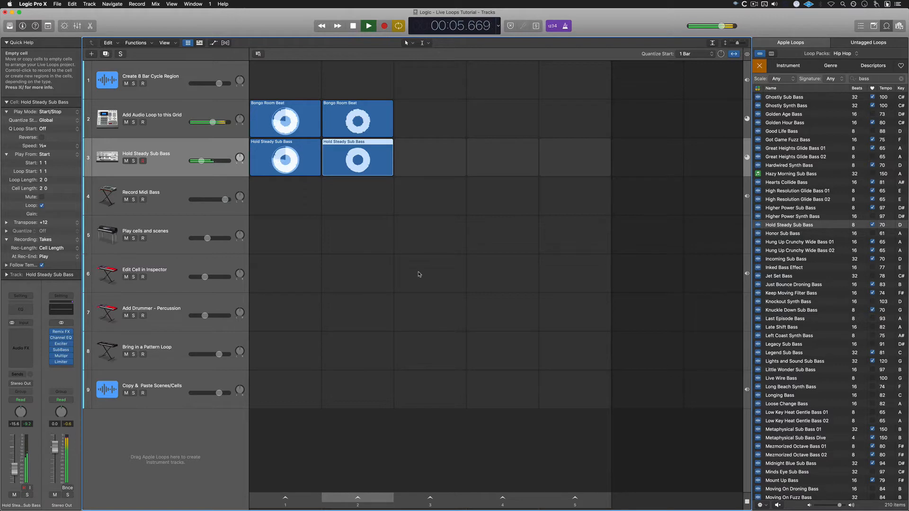
key("space")
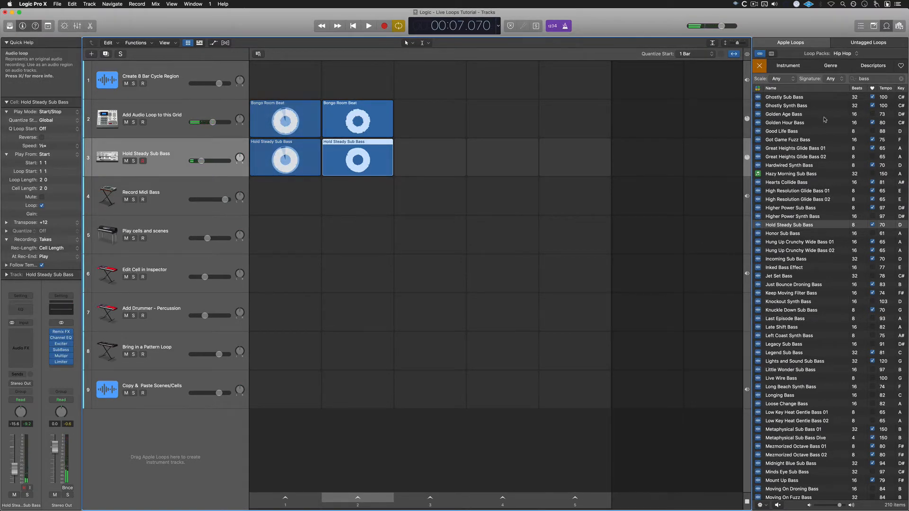
- Add the Steel Shadow Topper loop from Oblique Structures as a new track below Hold Steady Sub Bass and trigger scene 1 cells individually
left_click(759, 66)
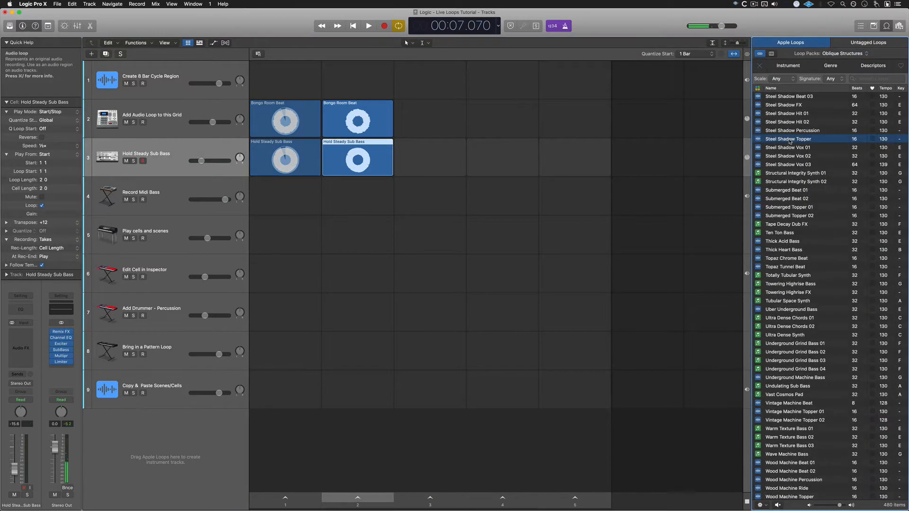
left_click_drag(788, 139, 220, 189)
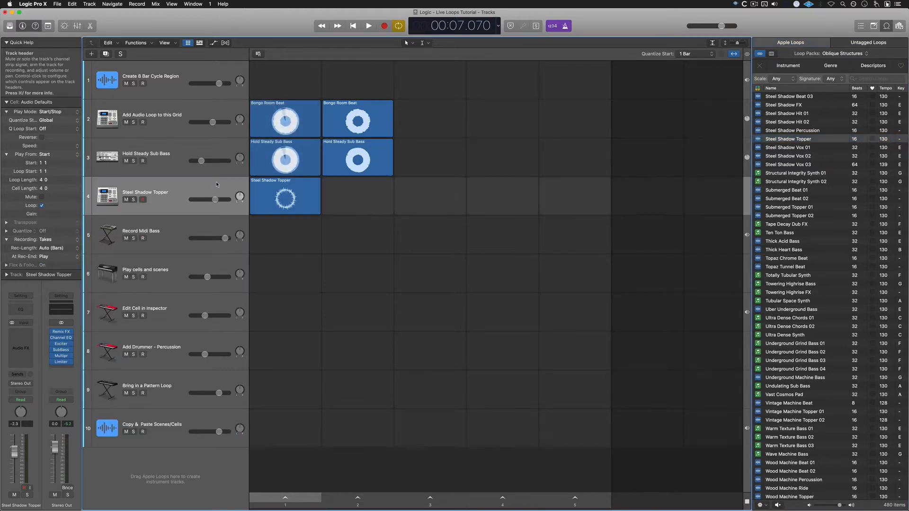
left_click(284, 121)
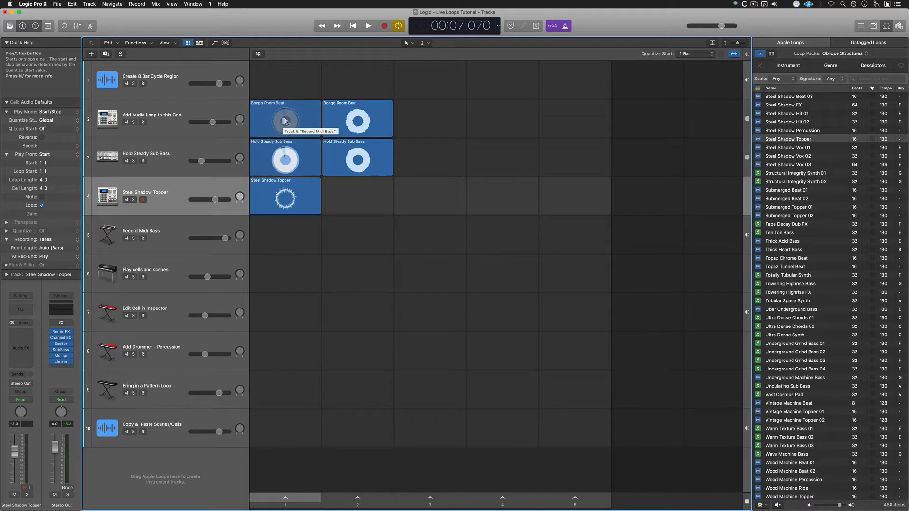
left_click(286, 160)
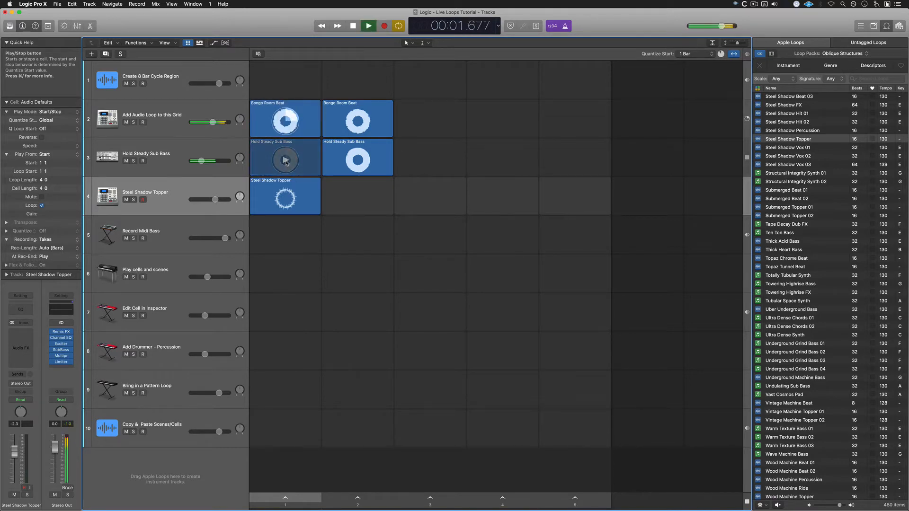
left_click(286, 198)
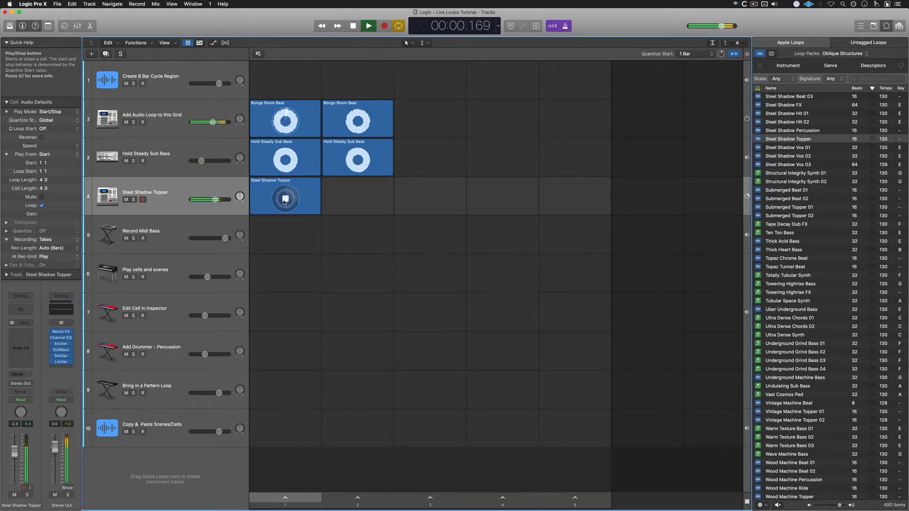
left_click(285, 160)
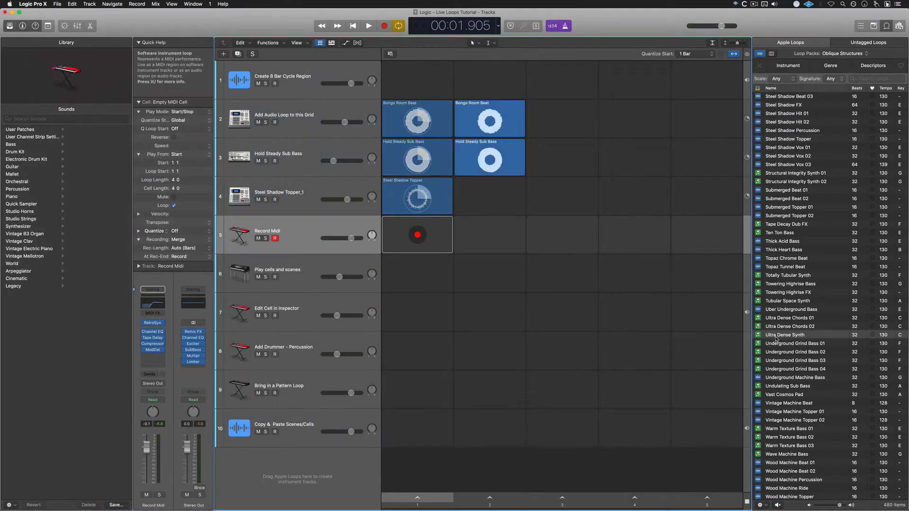
- Add the Ultra Dense Synth loop to track 5 in scene 1 and display the loop types available for filtering
left_click(775, 337)
left_click_drag(774, 338, 434, 240)
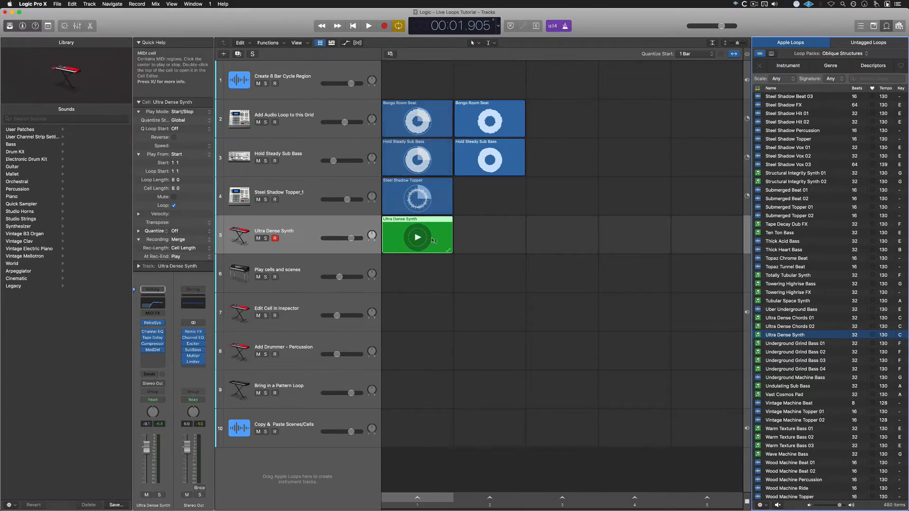
left_click(757, 88)
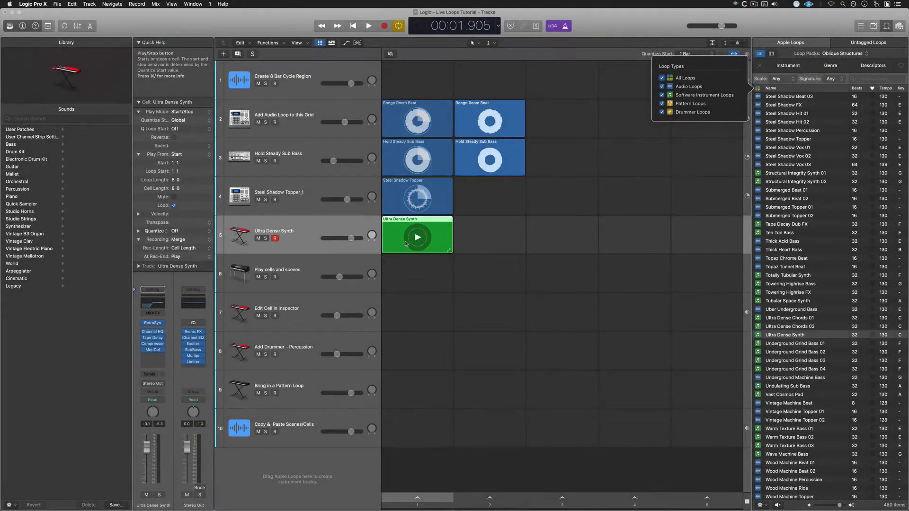
left_click(402, 245)
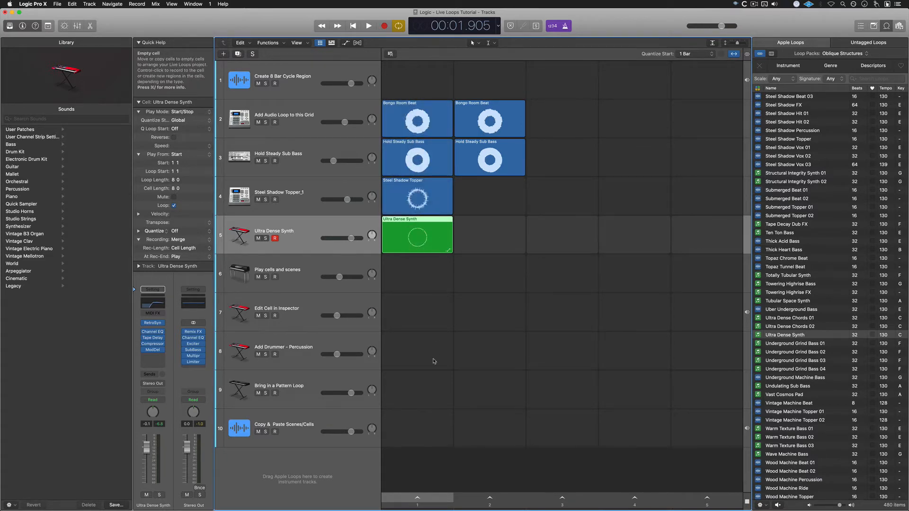
- Audition scene 1 before and after setting the Ultra Dense Synth cell's playback speed to 2
left_click(418, 498)
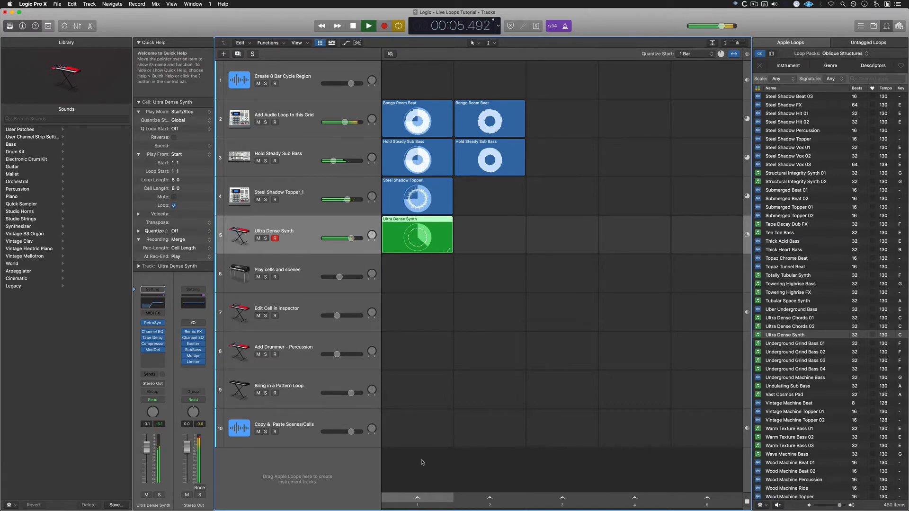
key("space")
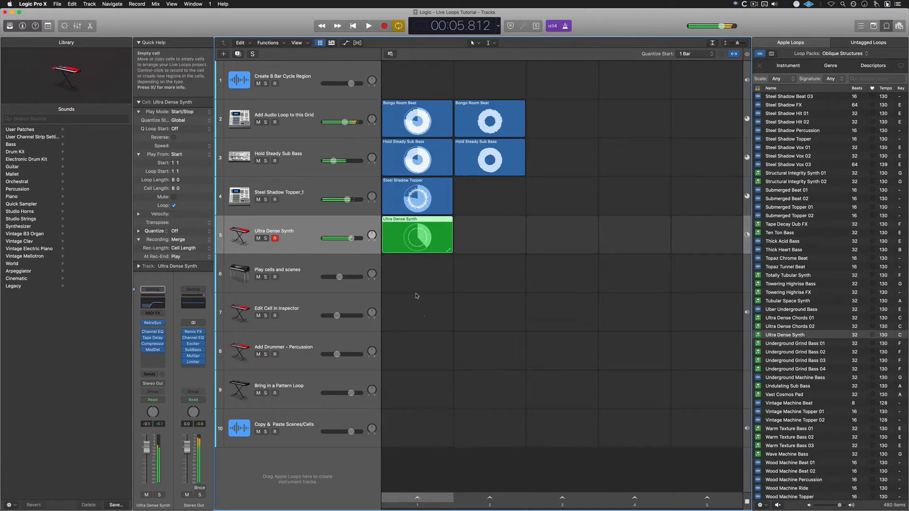
right_click(420, 220)
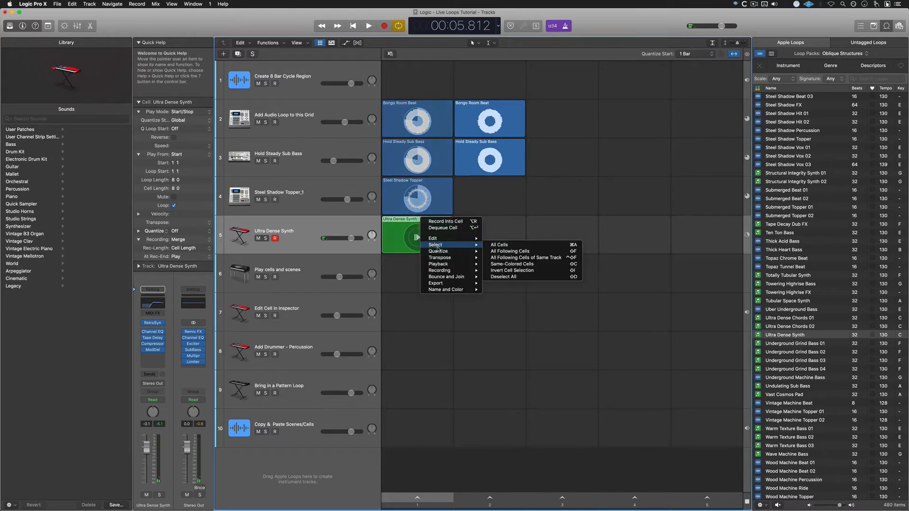
mouse_move(447, 264)
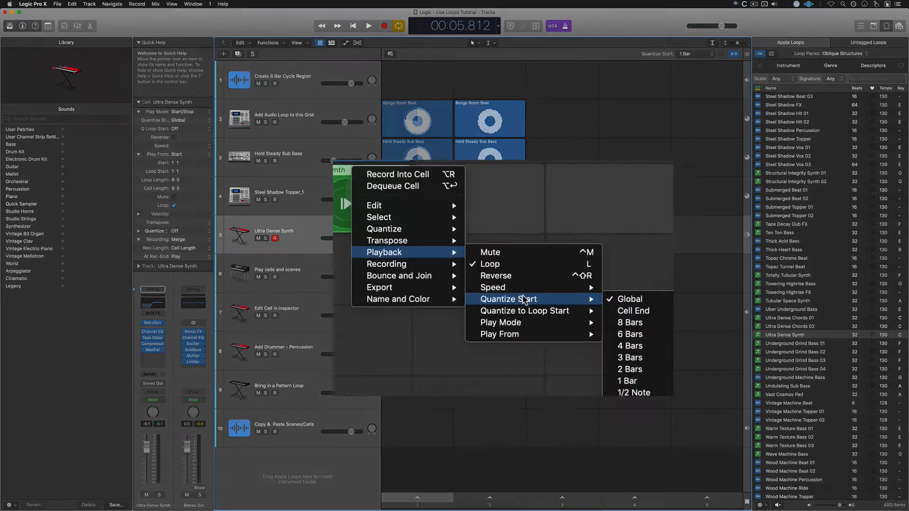
mouse_move(540, 284)
left_click(758, 375)
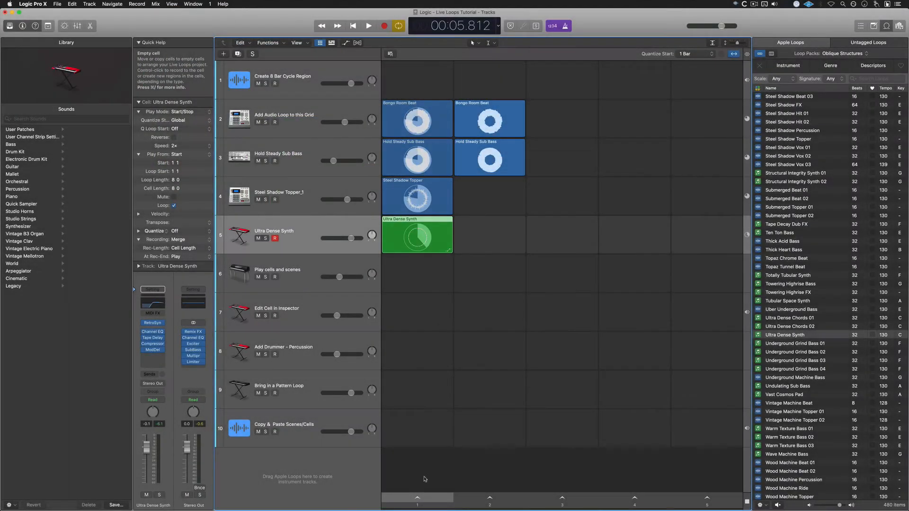
left_click(418, 497)
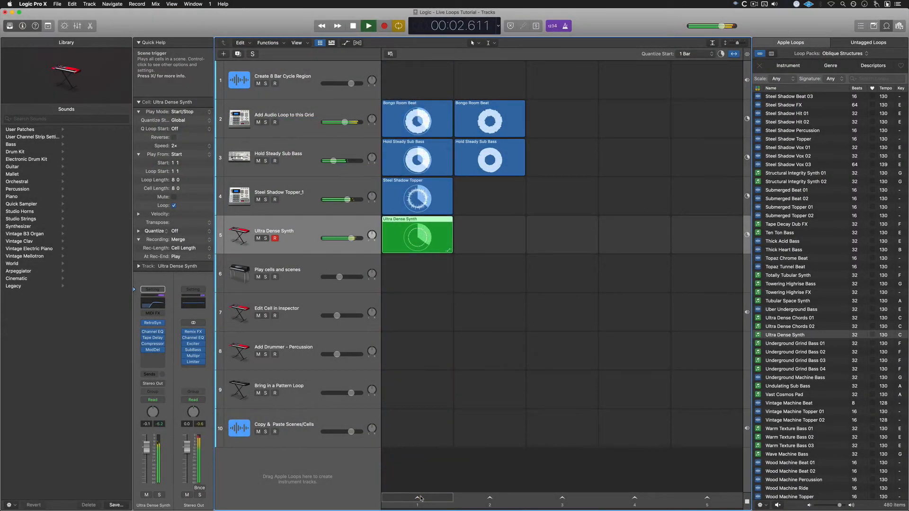
key("space")
- Reverse the playback of the Ultra Dense Synth cell and audition scene 1
right_click(434, 223)
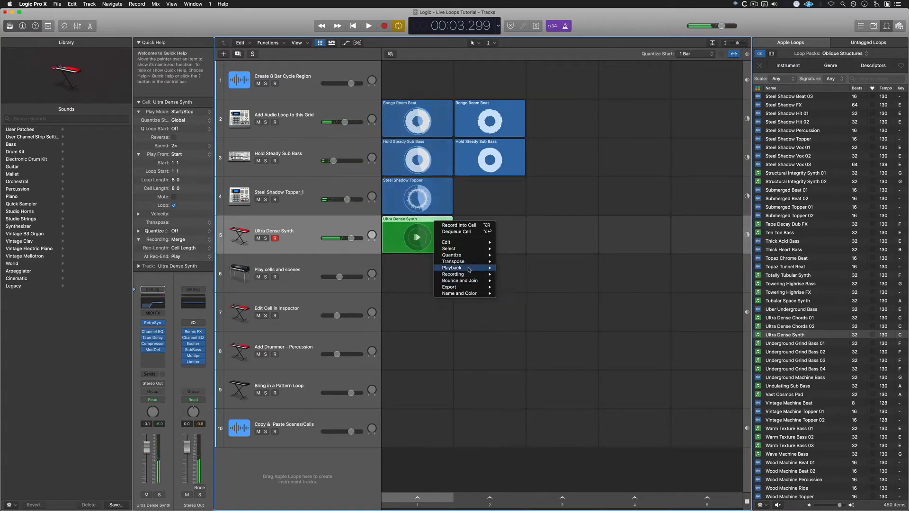
mouse_move(477, 270)
left_click(513, 280)
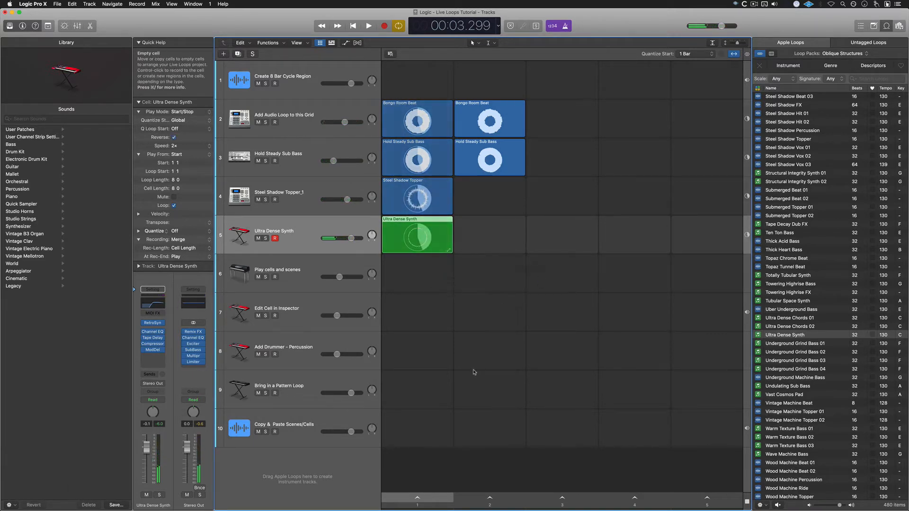
left_click(428, 503)
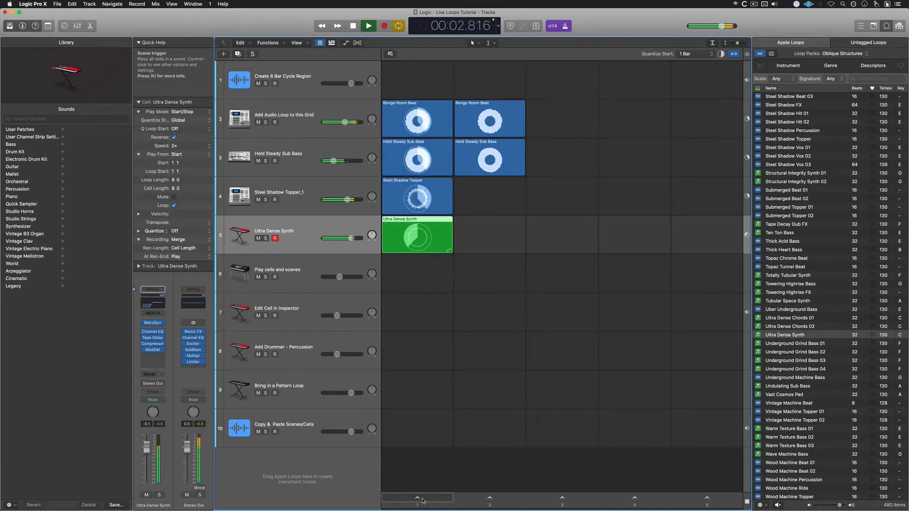
key("space")
- Set the Ultra Dense Synth cell's playback speed to 1 and audition scene 1
right_click(442, 229)
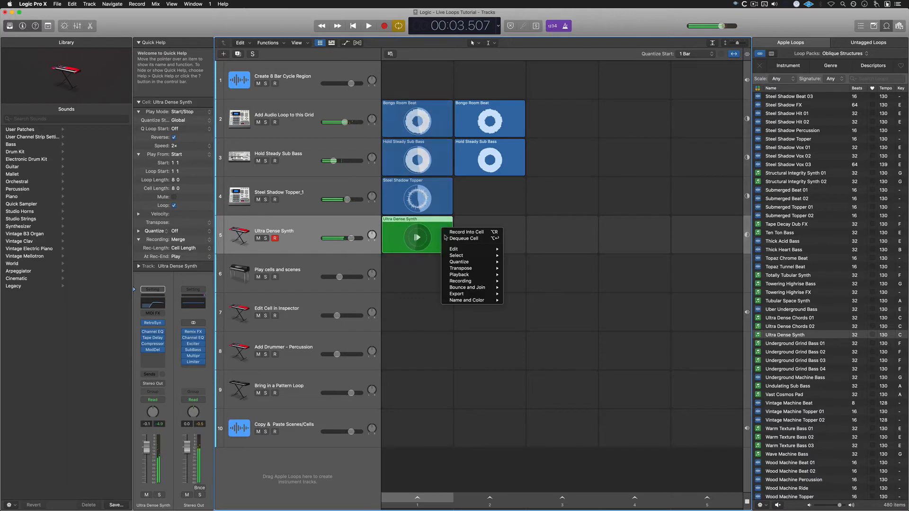
mouse_move(462, 274)
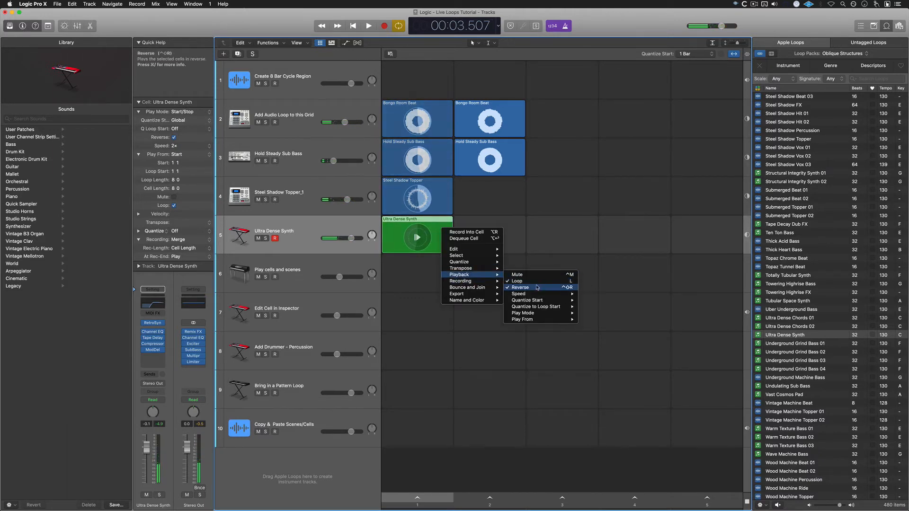
mouse_move(538, 294)
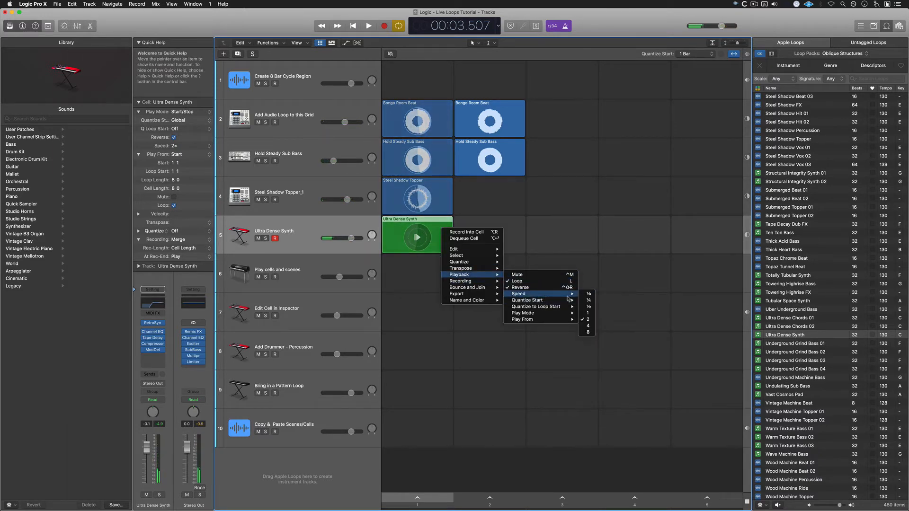
left_click(586, 312)
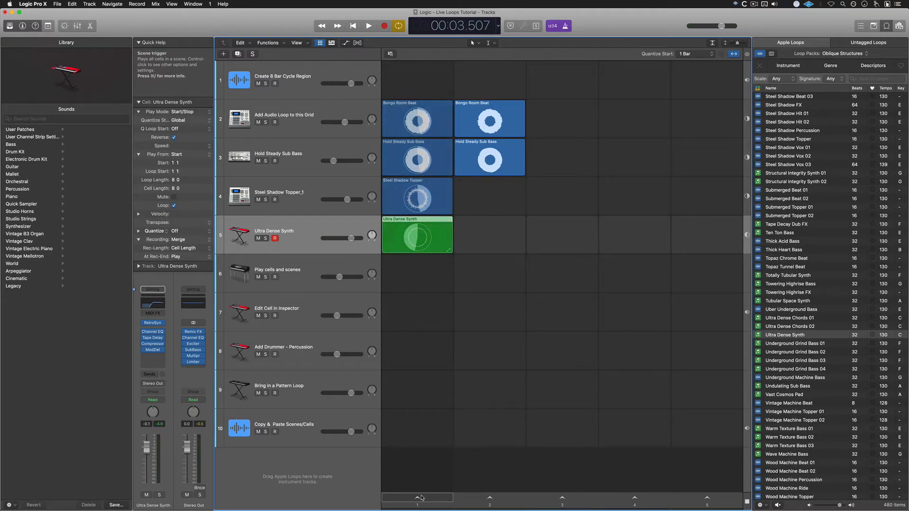
left_click(421, 498)
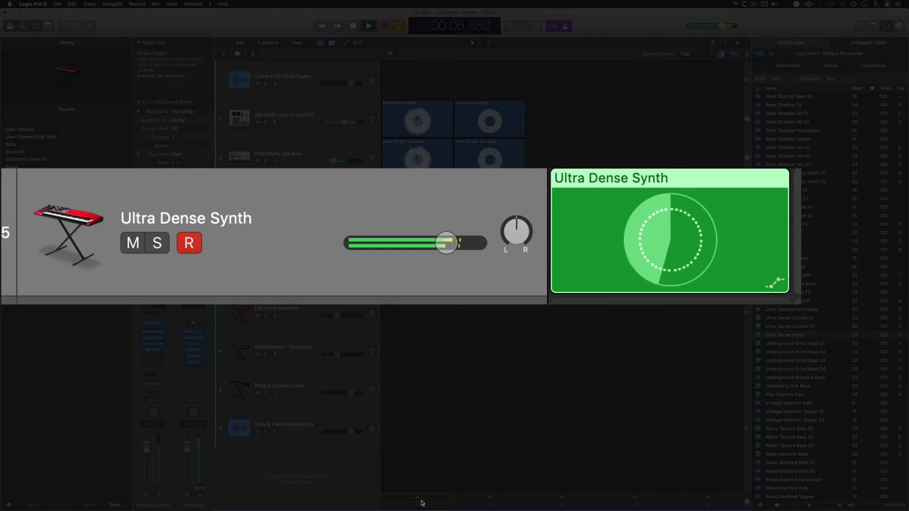
key("space")
- Turn off looping for the Ultra Dense Synth cell and switch off its reverse playback
right_click(438, 222)
mouse_move(477, 273)
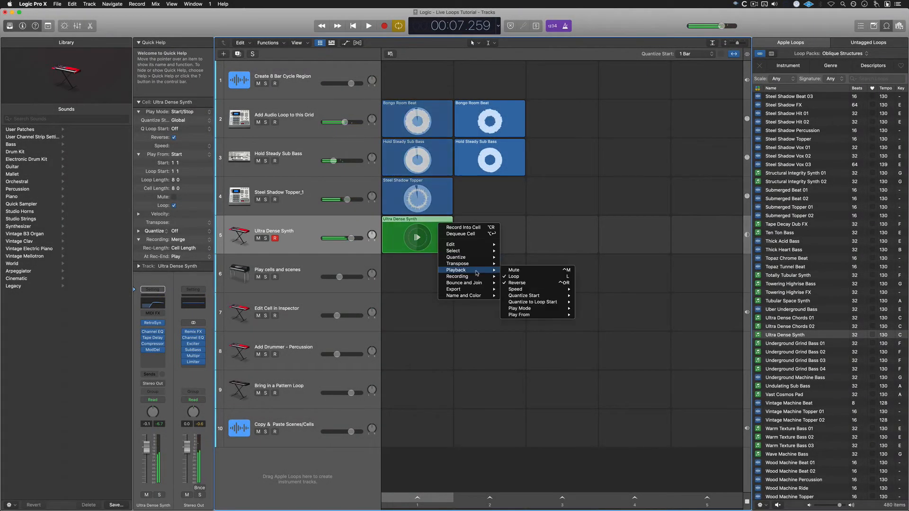
left_click(513, 276)
right_click(439, 234)
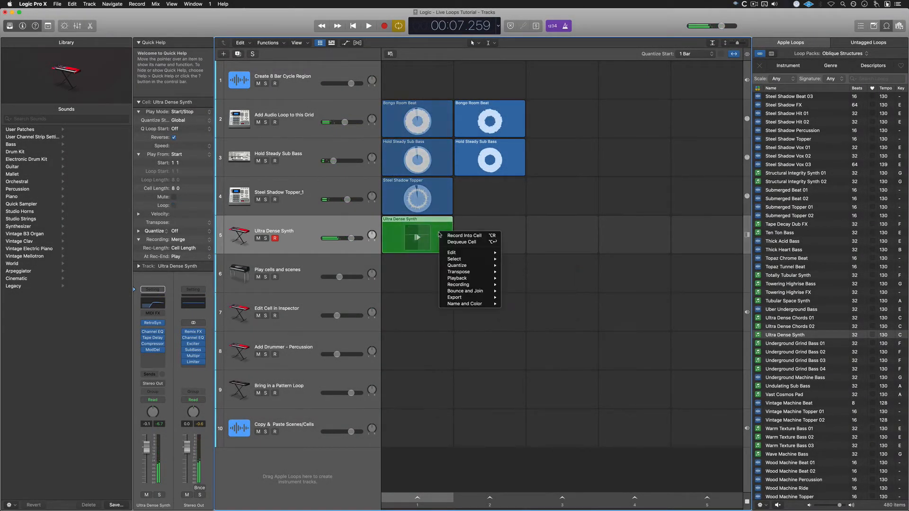
mouse_move(467, 273)
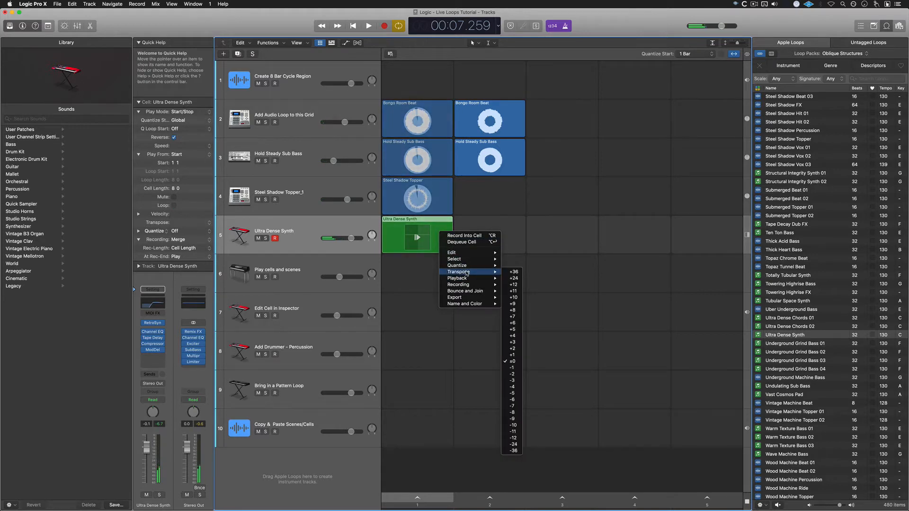
left_click(520, 293)
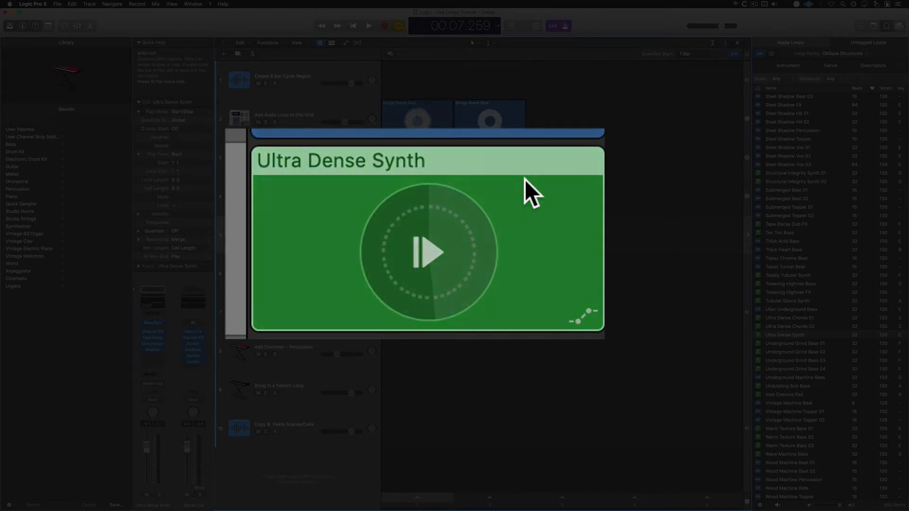
- Open the Ultra Dense Synth cell in the Cell Editor and compare its MIDI notes with the Steel Shadow Topper cell's waveform
double_click(524, 180)
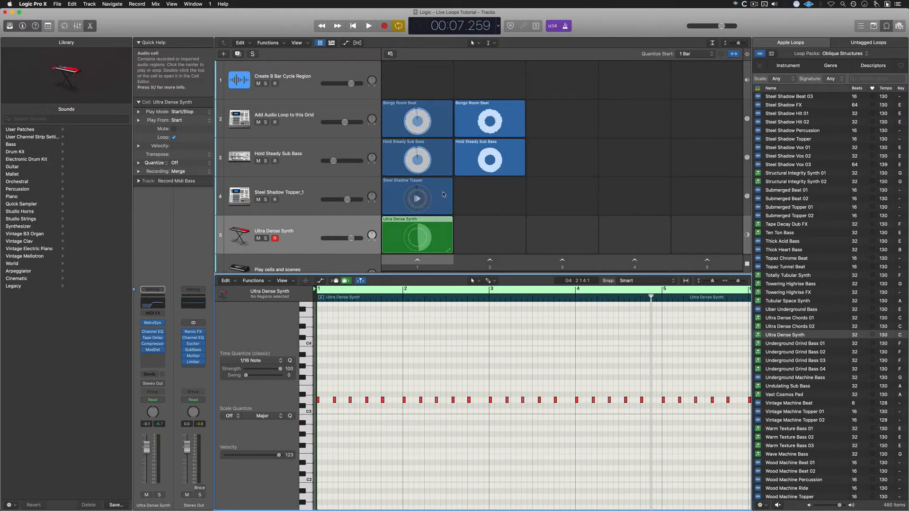
left_click(444, 194)
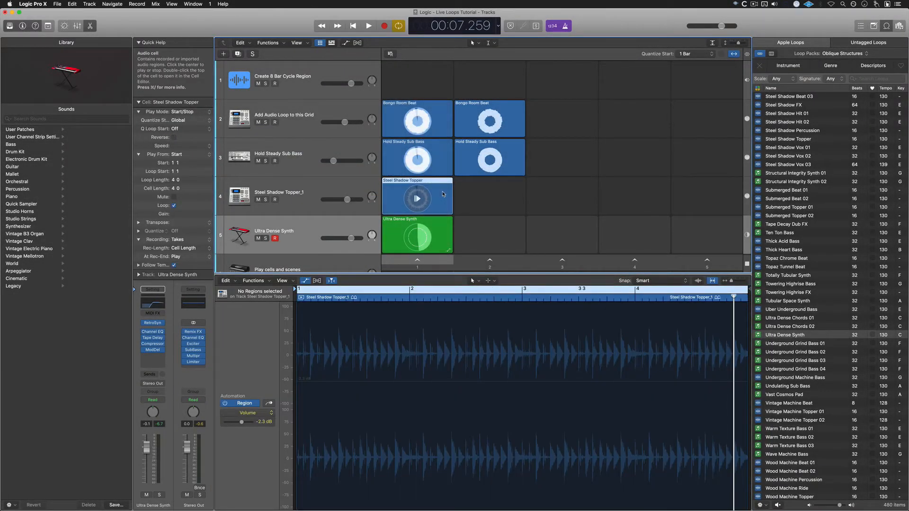
left_click(440, 232)
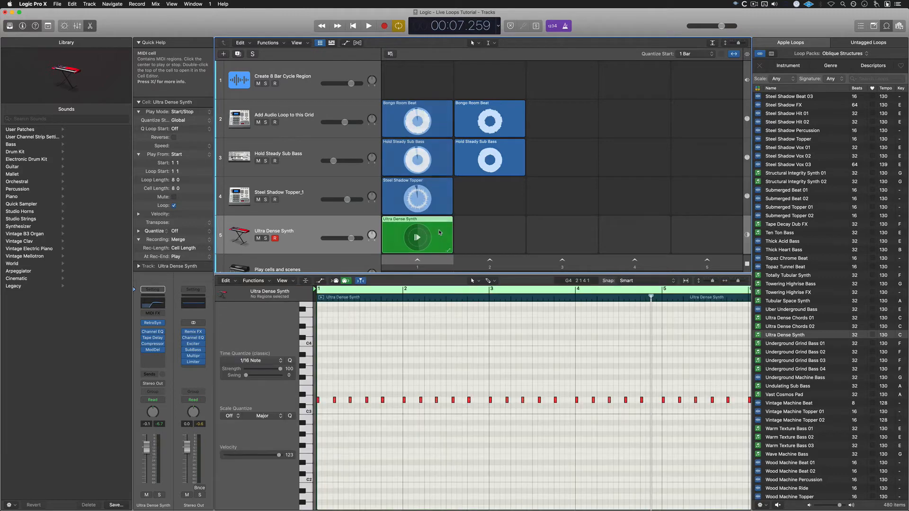
- Turn off looping for the Ultra Dense Synth cell, close the Cell Editor, and play the cell once before stopping playback
key("l")
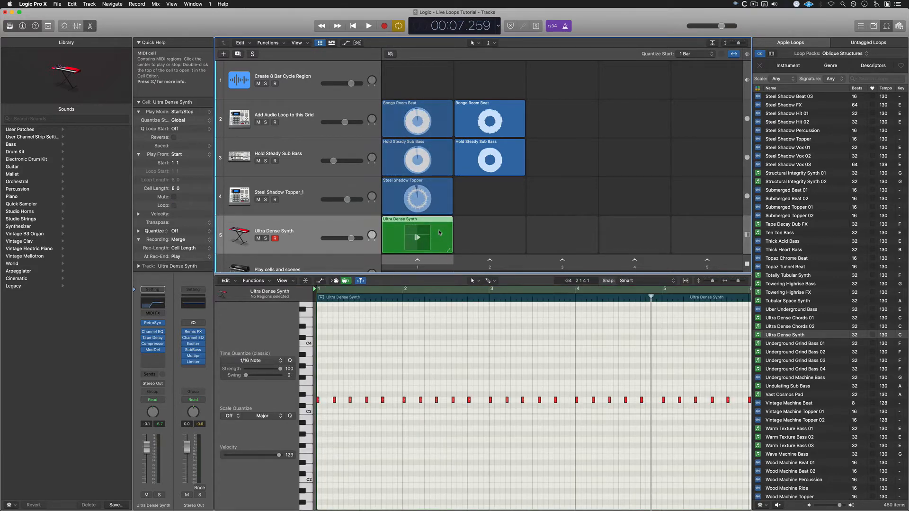
key("e")
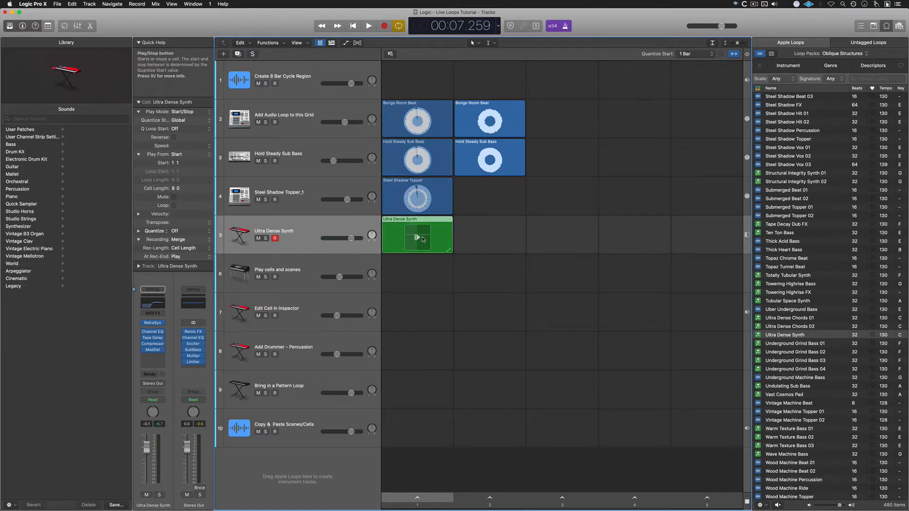
left_click(417, 238)
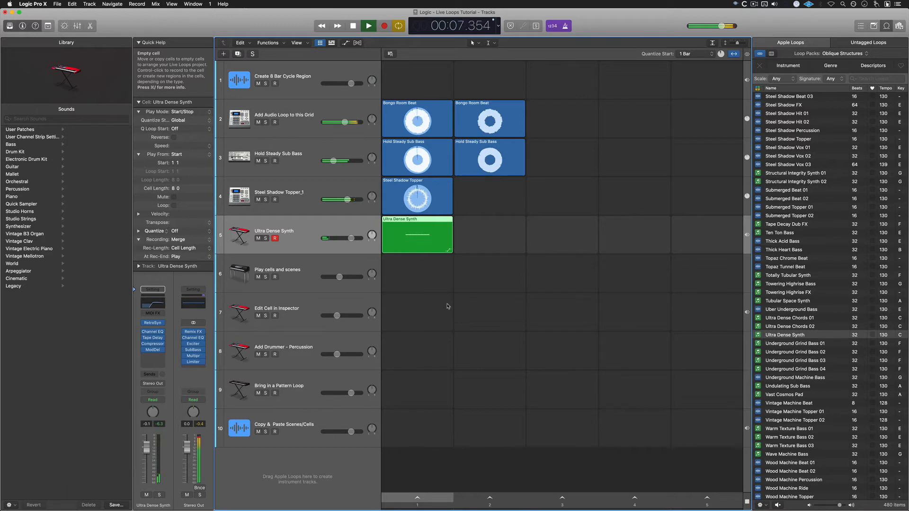
key("space")
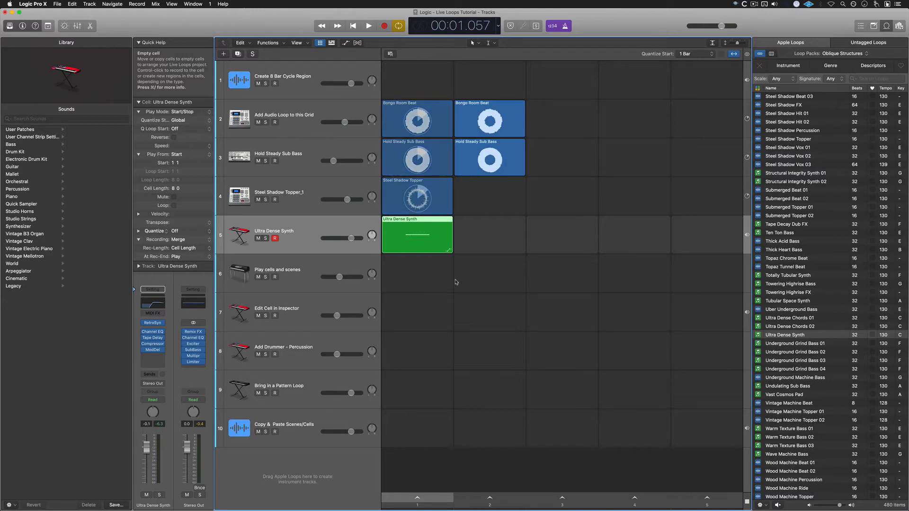
- Create an Electronic Drummer track and add a Big Room drummer cell to it in scene 1
key("alt+super+n")
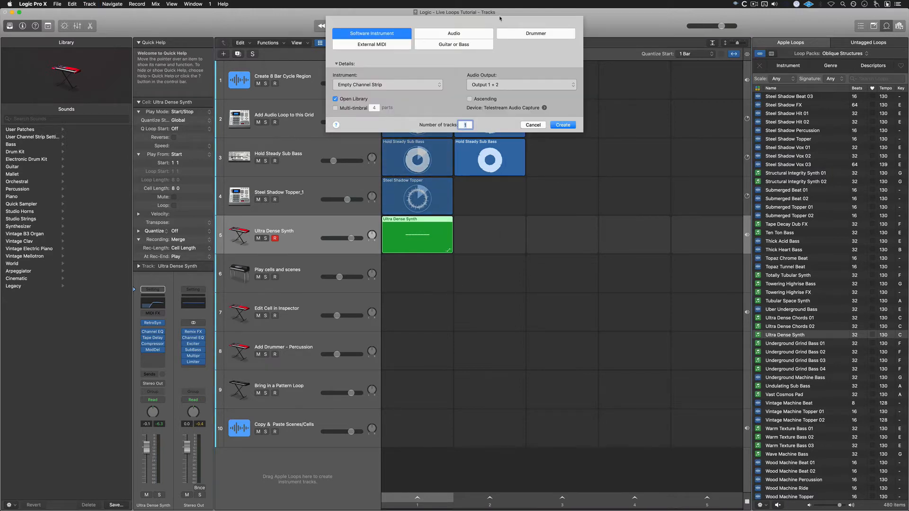
left_click(535, 34)
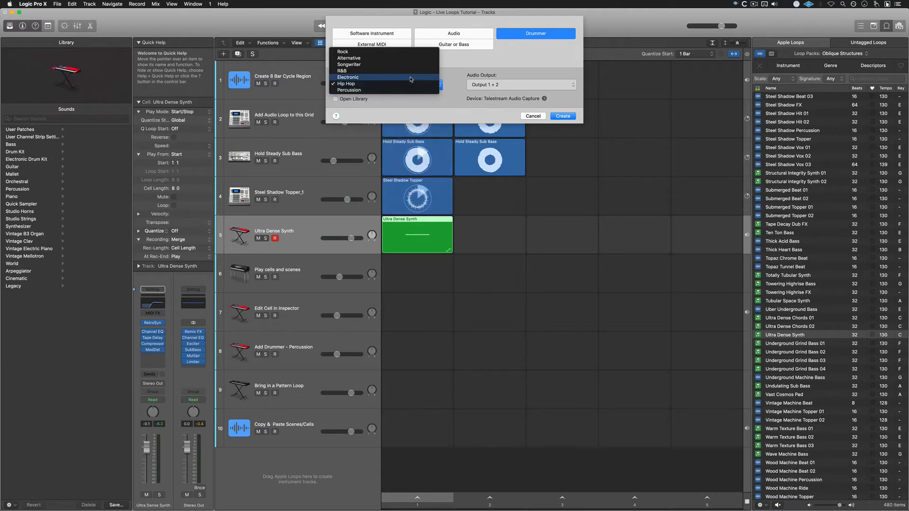
left_click(411, 79)
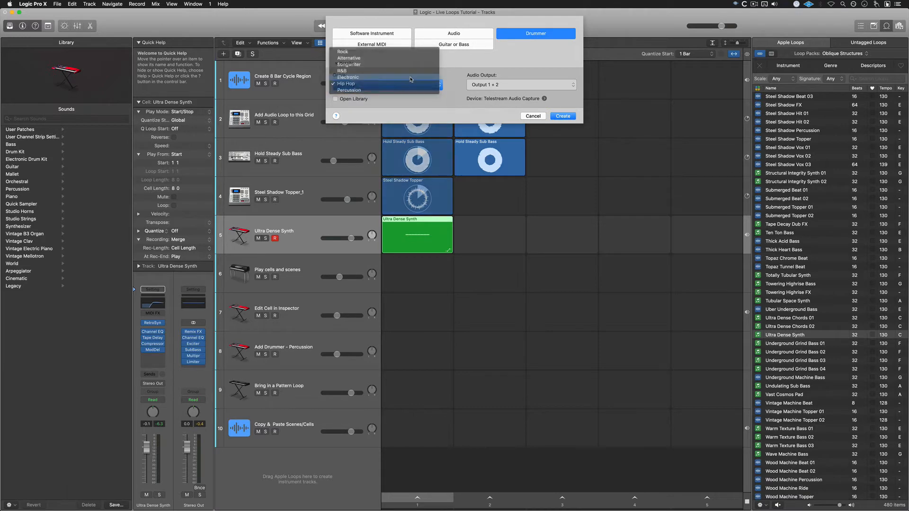
left_click(562, 116)
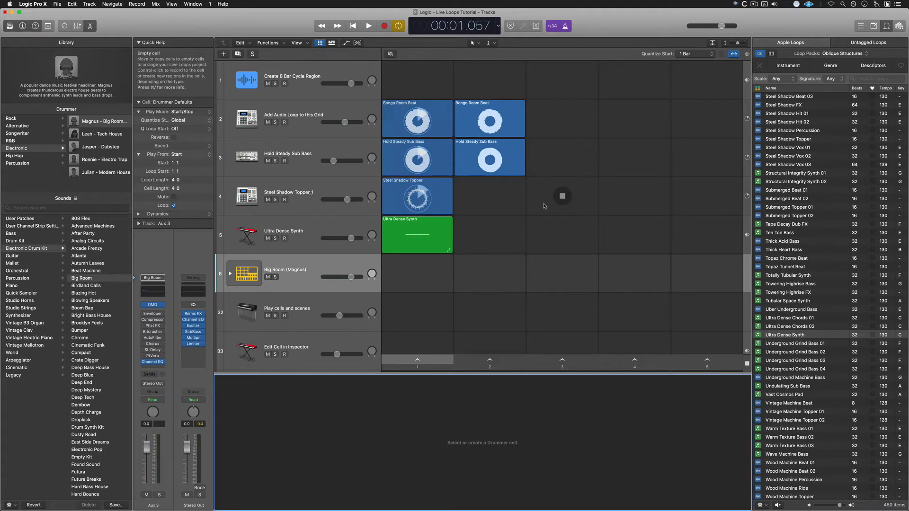
left_click(417, 274)
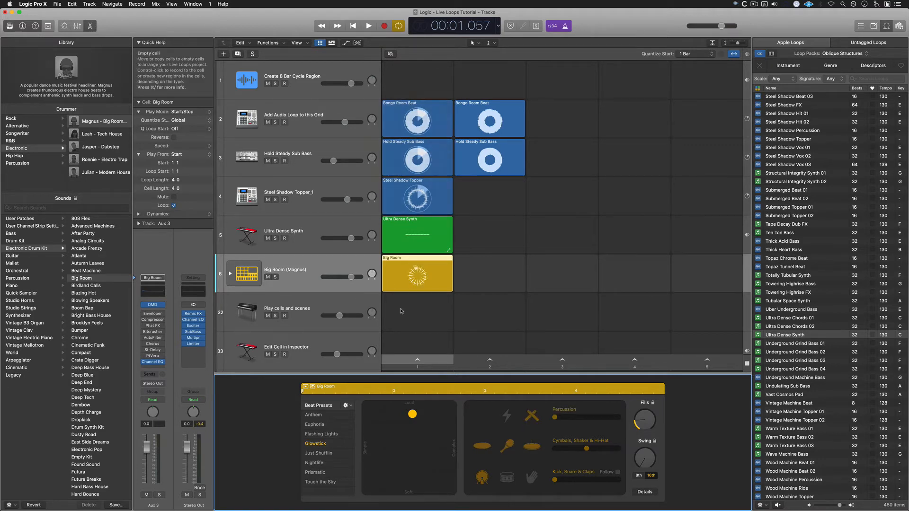
- Play and stop the cells briefly, and view the Ultra Dense Synth and Big Room cells in the Cell Editor
key("space")
key("space")
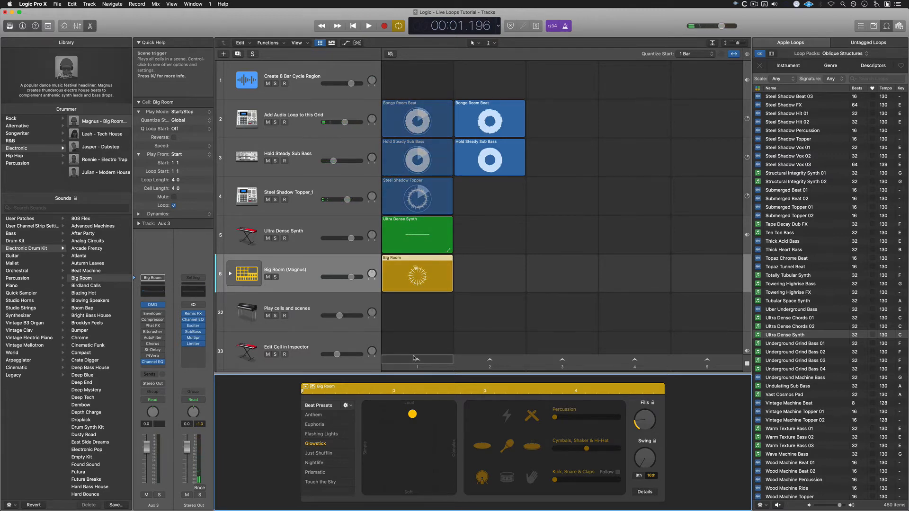
left_click(392, 228)
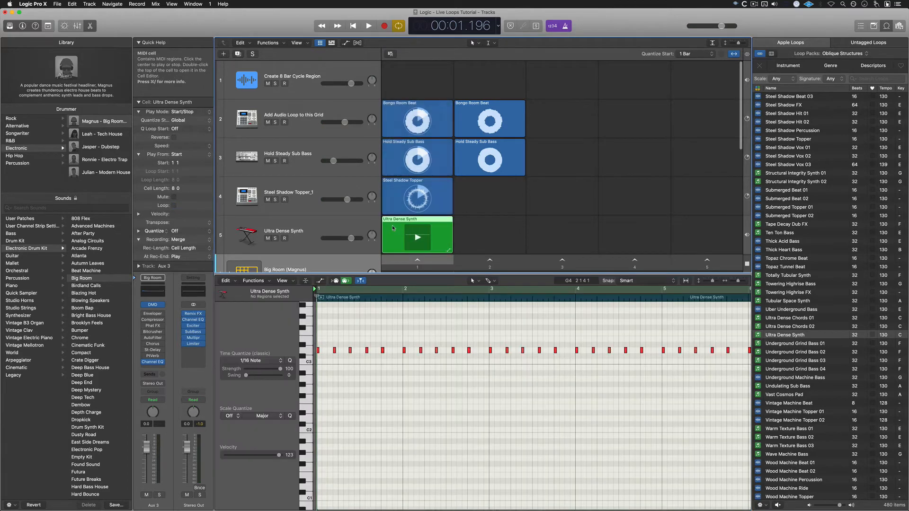
scroll(392, 234, "down", 2)
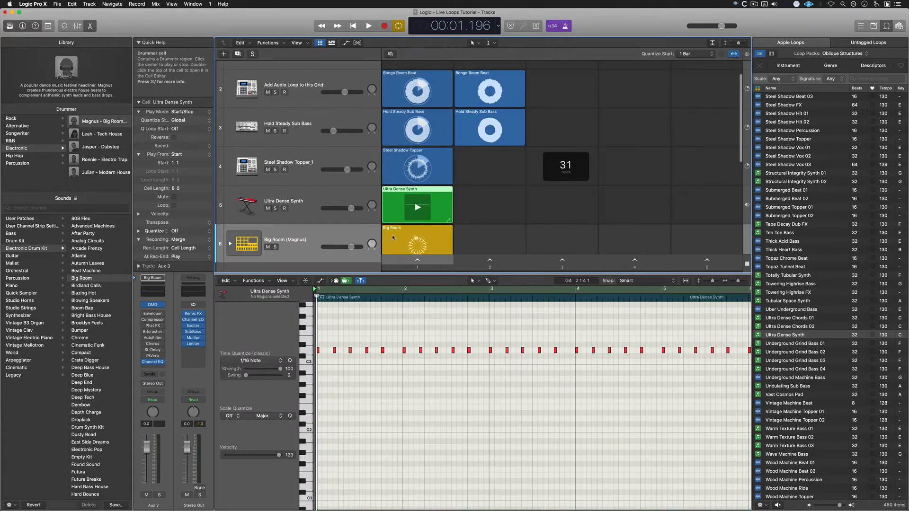
left_click(392, 238)
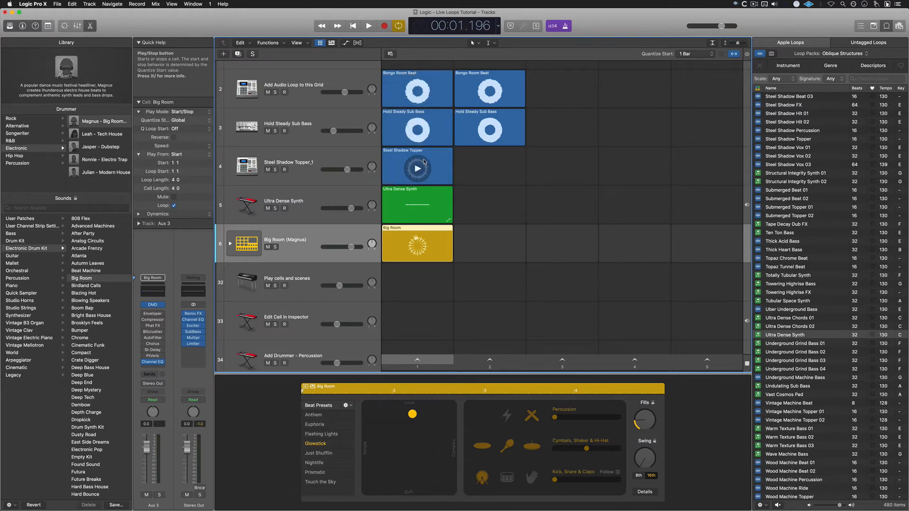
- Queue scene 1 for playback and play it with the new drummer cell
right_click(417, 361)
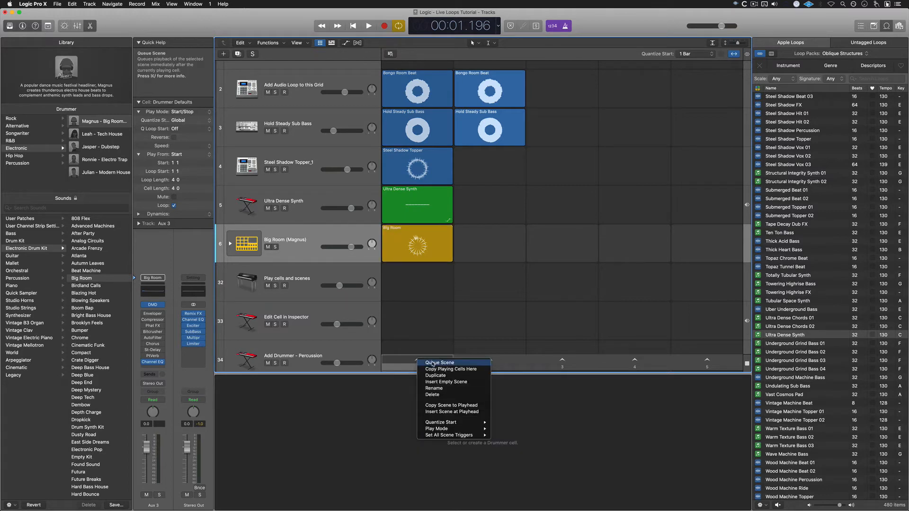
left_click(432, 363)
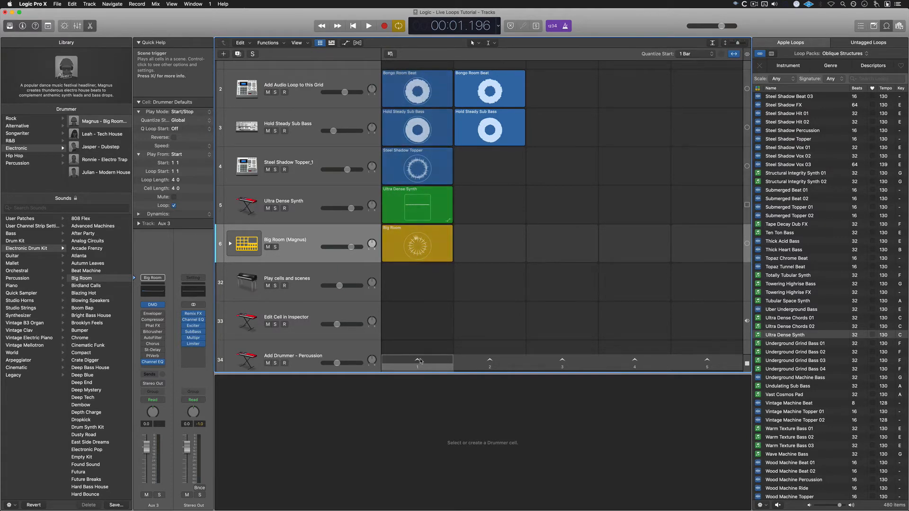
left_click(418, 360)
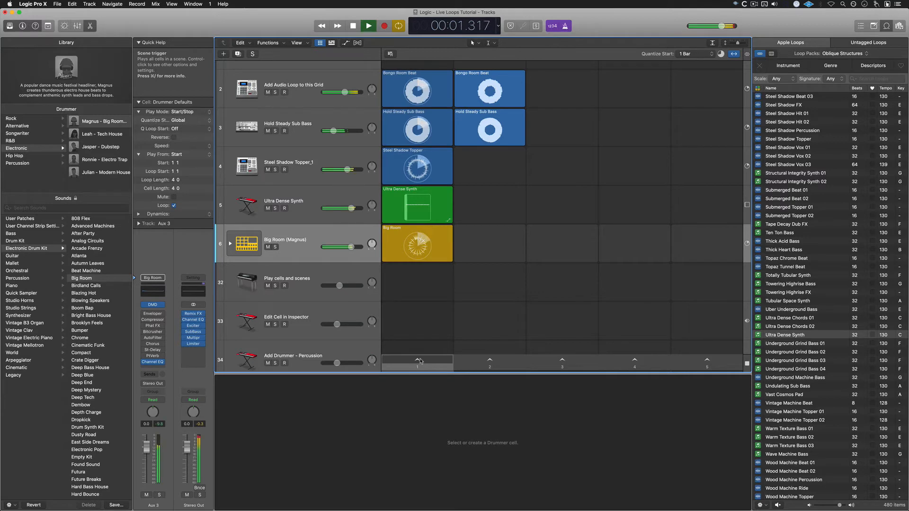
- Make the Big Room beat softer and simpler, replace the kick with the lightning-bolt percussion, and raise the track volume to 6.0 dB
left_click(434, 234)
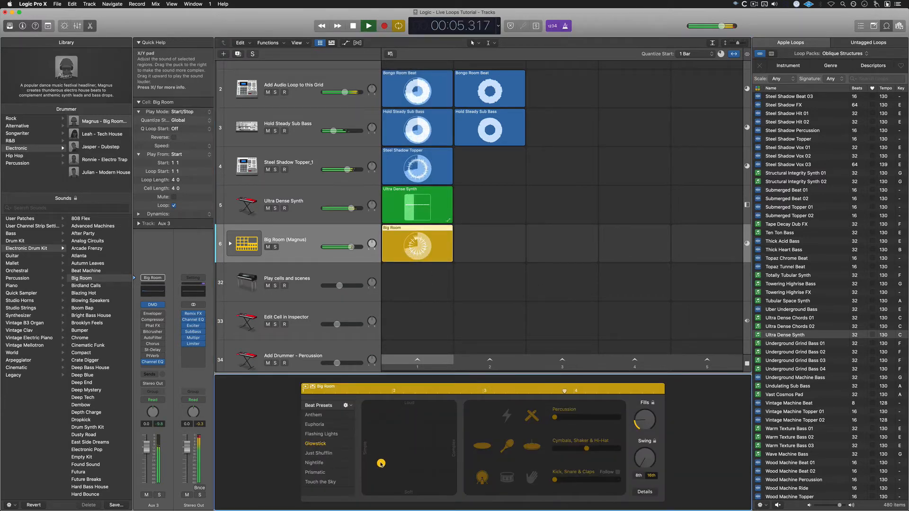
left_click(480, 477)
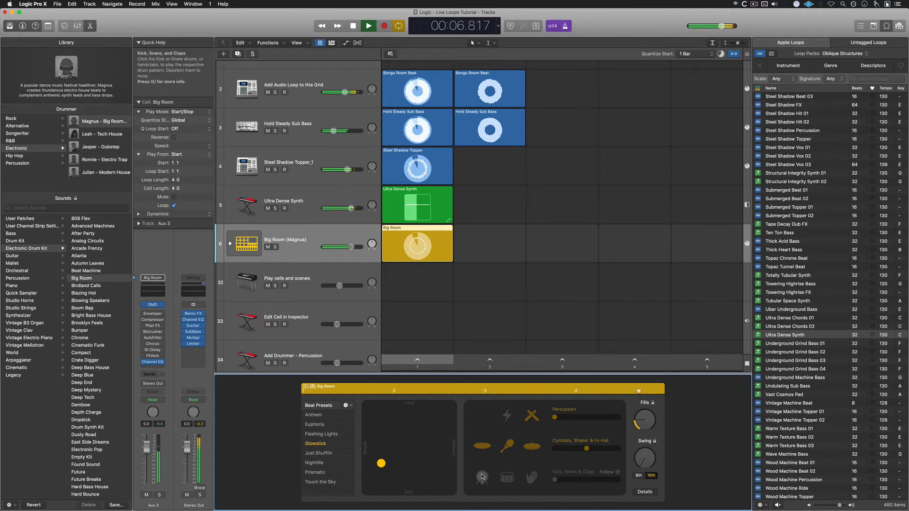
left_click(506, 418)
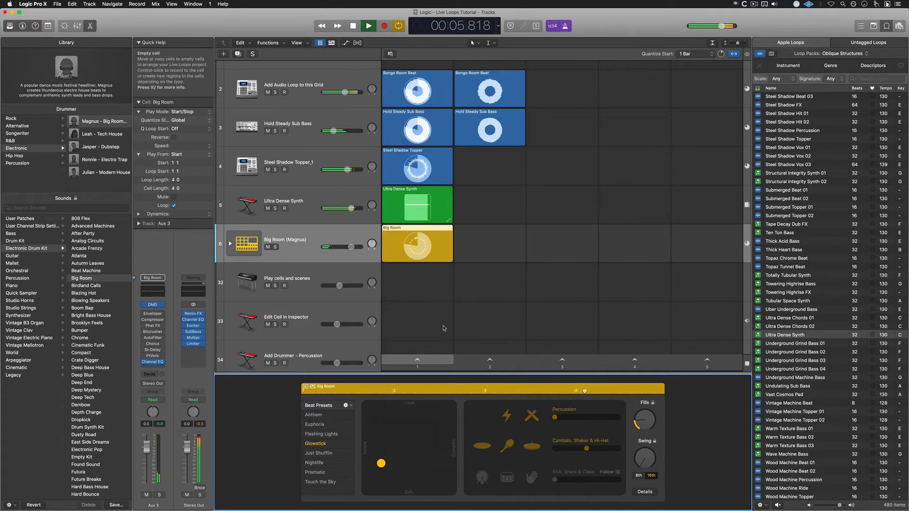
left_click_drag(351, 246, 381, 248)
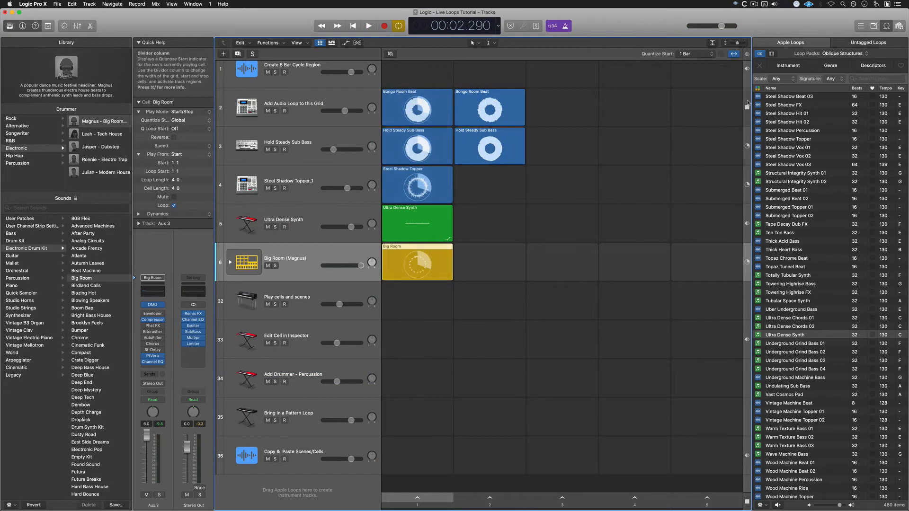
- Show only Pattern Loops from all packs and audition Big Dreams Vox 02 and Big Dreams Vox 01
left_click(757, 89)
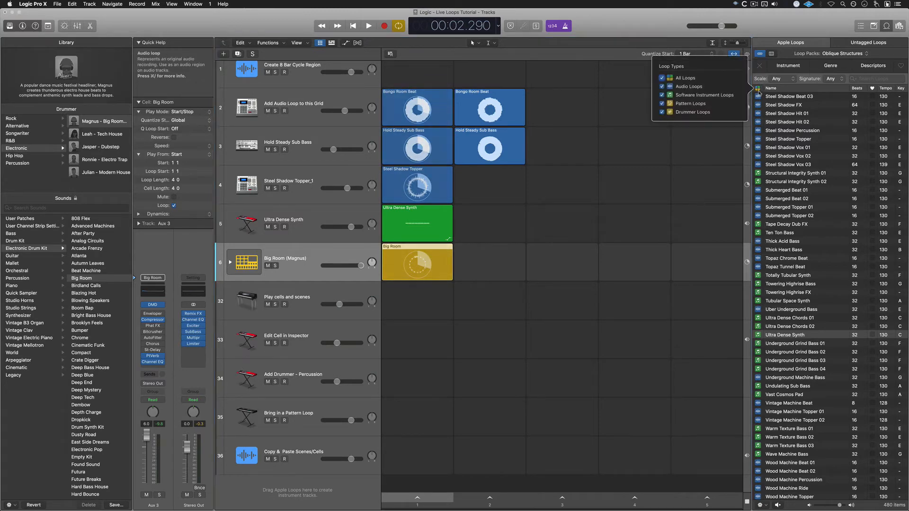
left_click(704, 104)
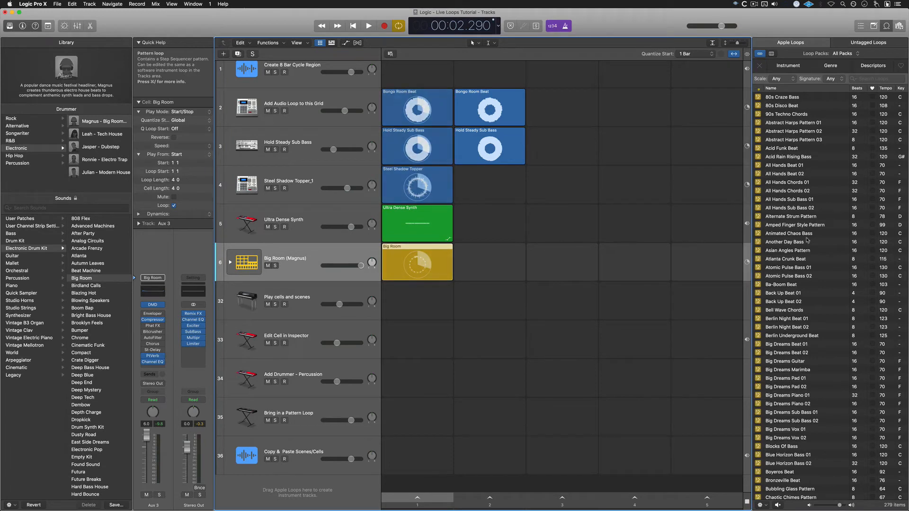
scroll(816, 275, "down", 5)
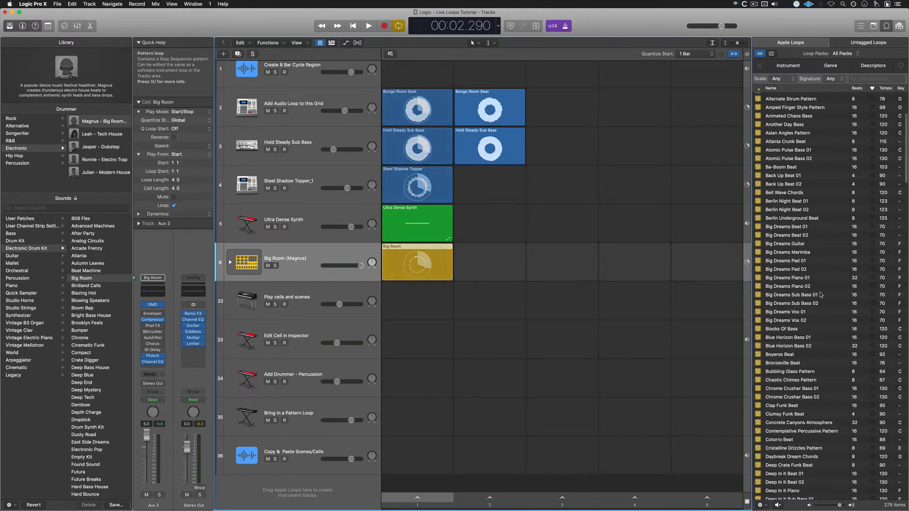
left_click(810, 320)
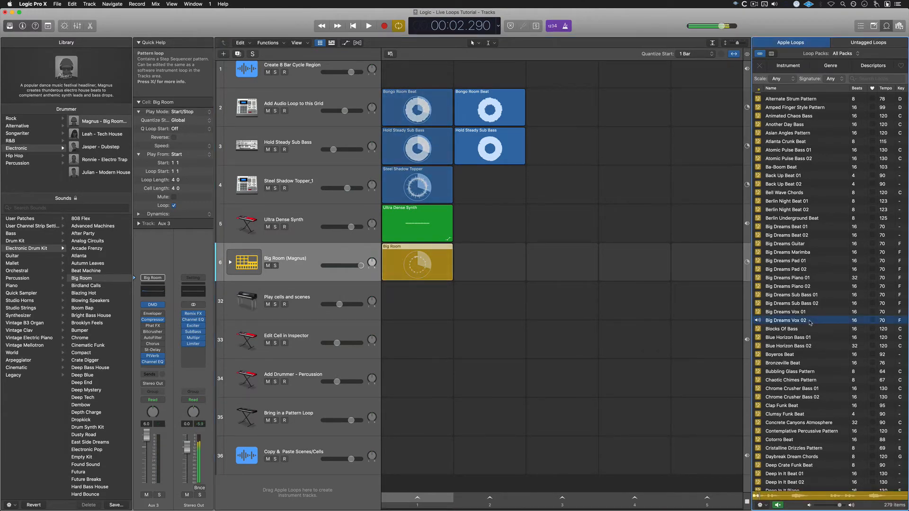
left_click(795, 312)
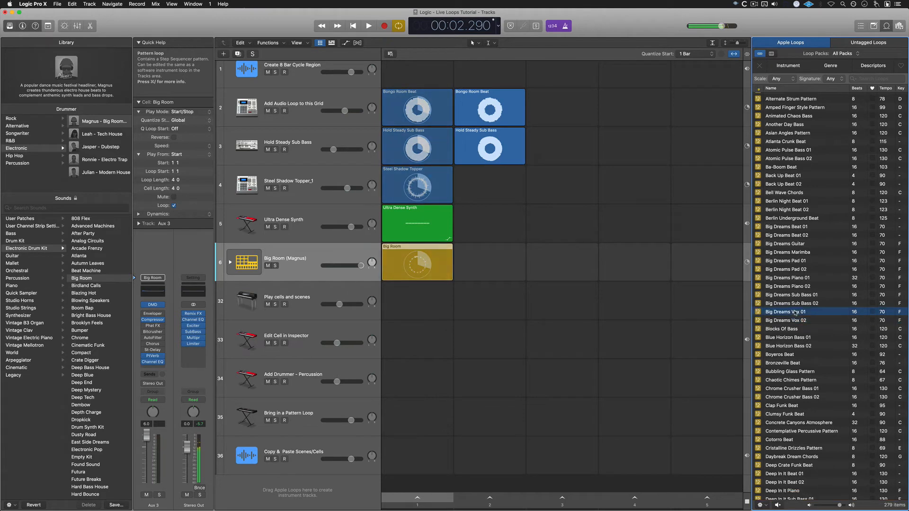
left_click(758, 312)
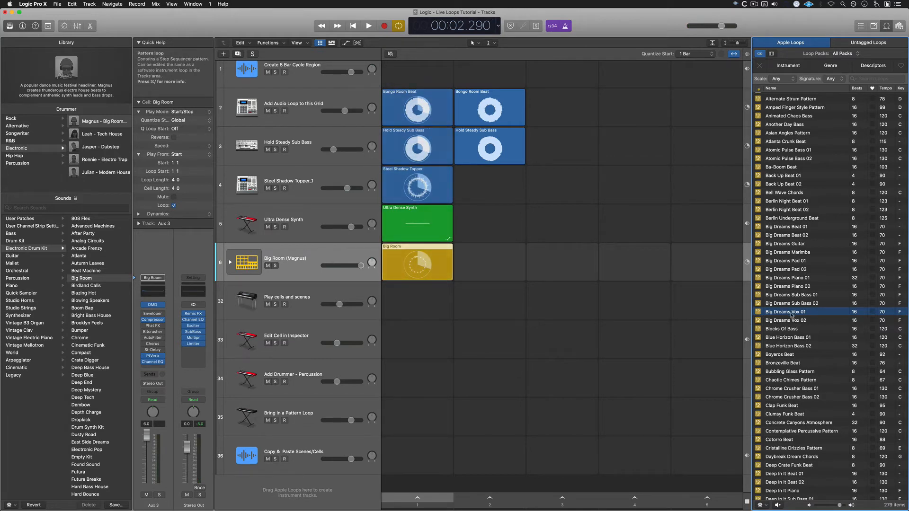
key("space")
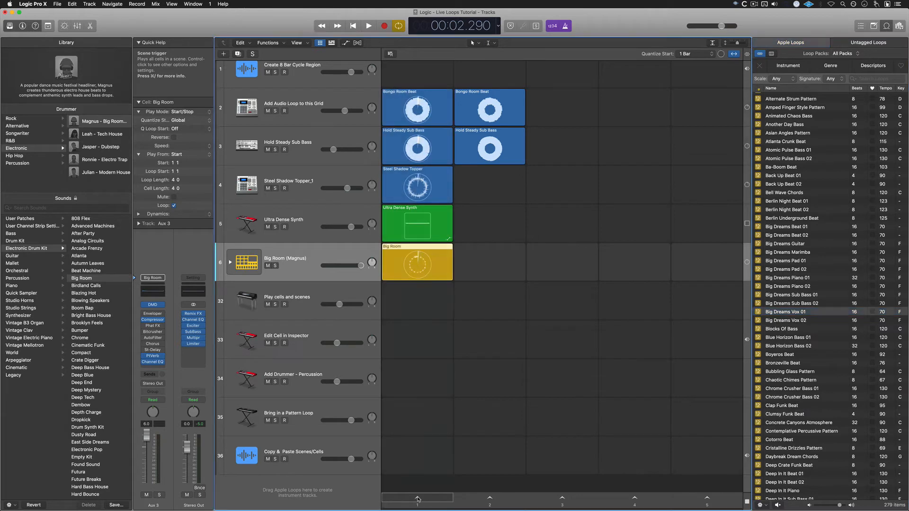
- Add the Big Dreams Vox 01 loop to scene 1 on its own track and raise that track's volume to 2.1 dB during playback
left_click(792, 312)
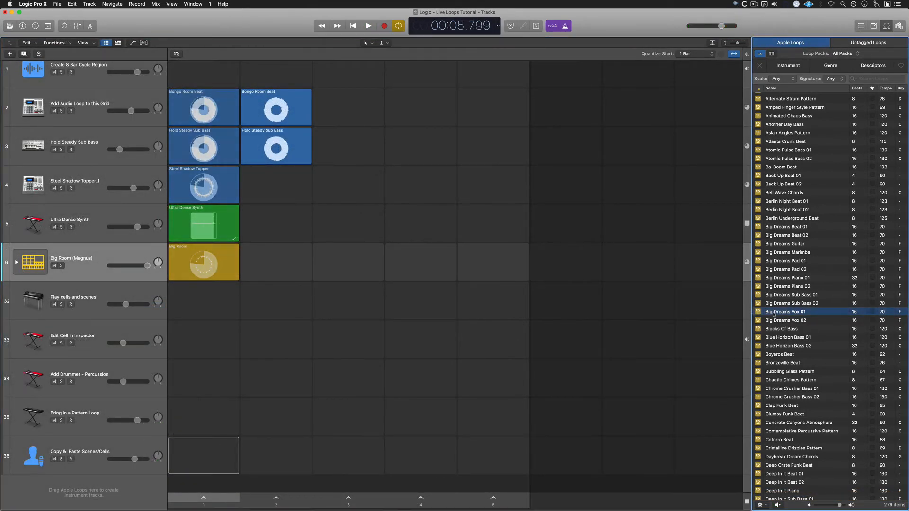
left_click_drag(774, 314, 213, 484)
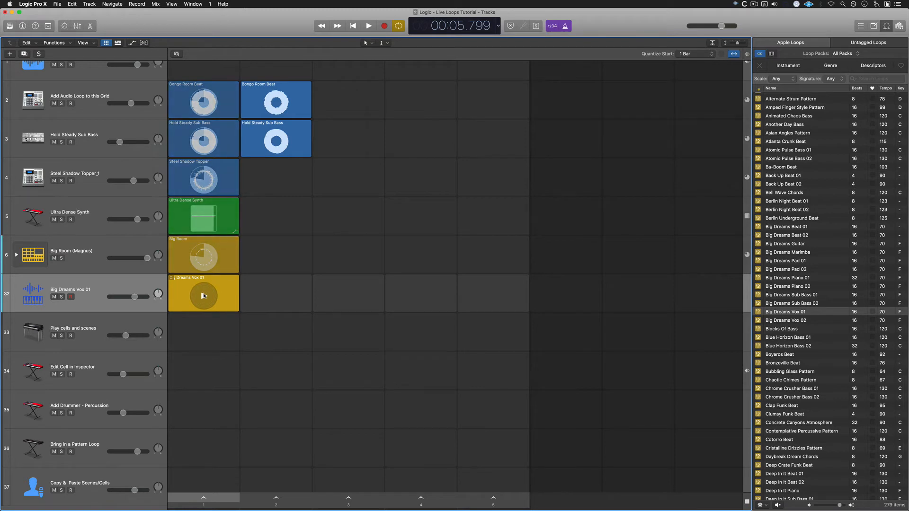
left_click(204, 498)
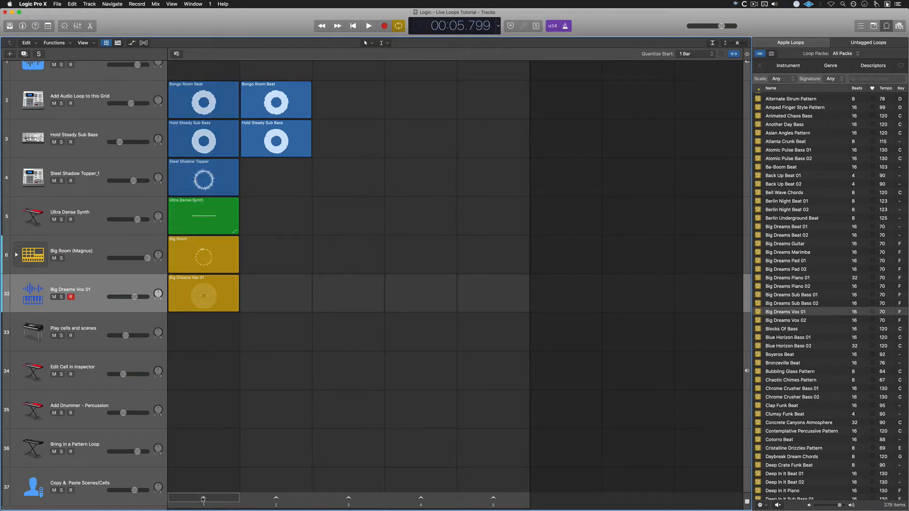
left_click(203, 498)
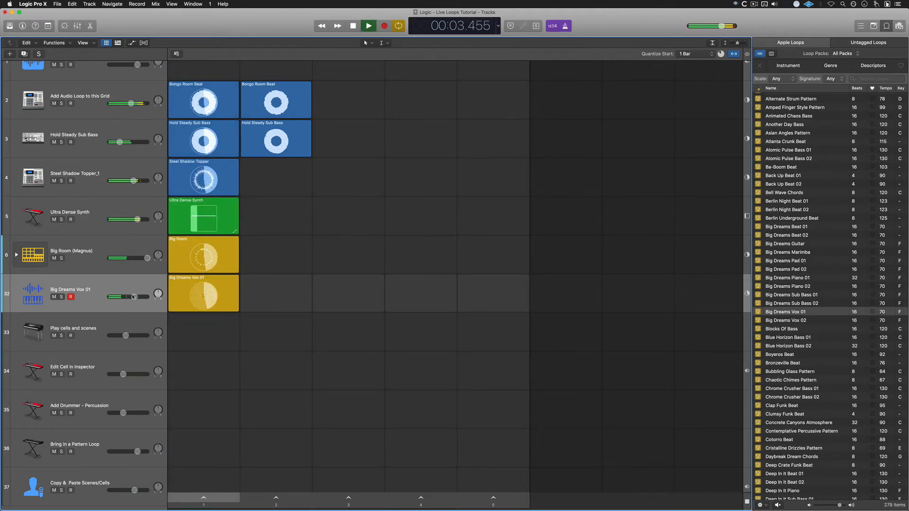
left_click_drag(134, 297, 141, 297)
key("space")
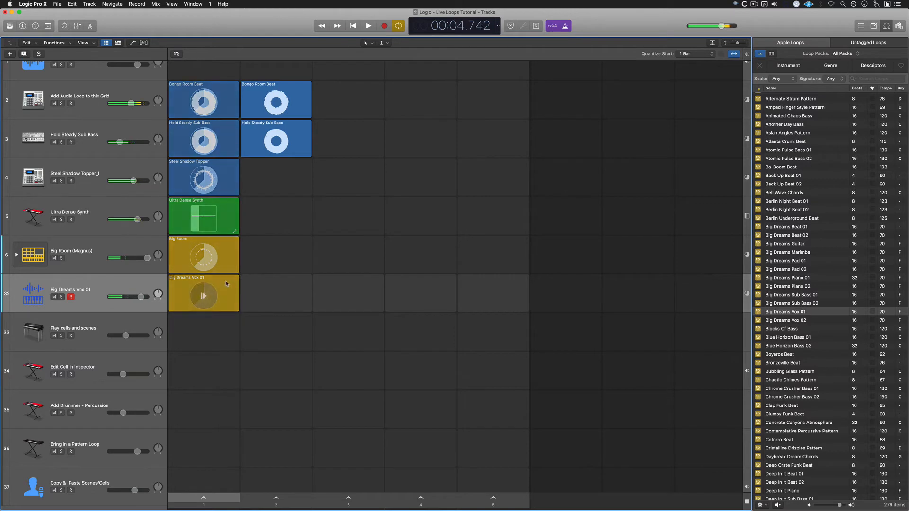
- Delete the Bongo Room Beat and Hold Steady Sub Bass cells from scene 2 and duplicate scene 1 in their place
left_click(226, 284)
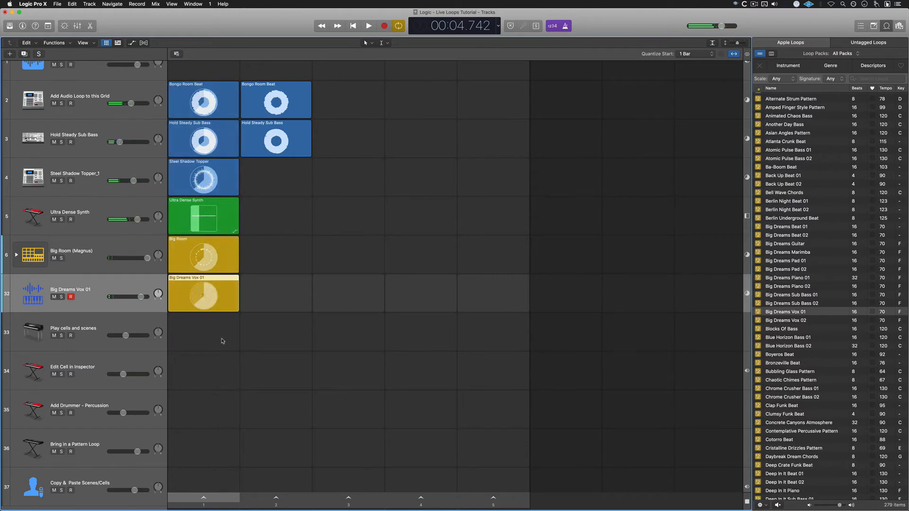
left_click_drag(310, 180, 268, 101)
key("Delete")
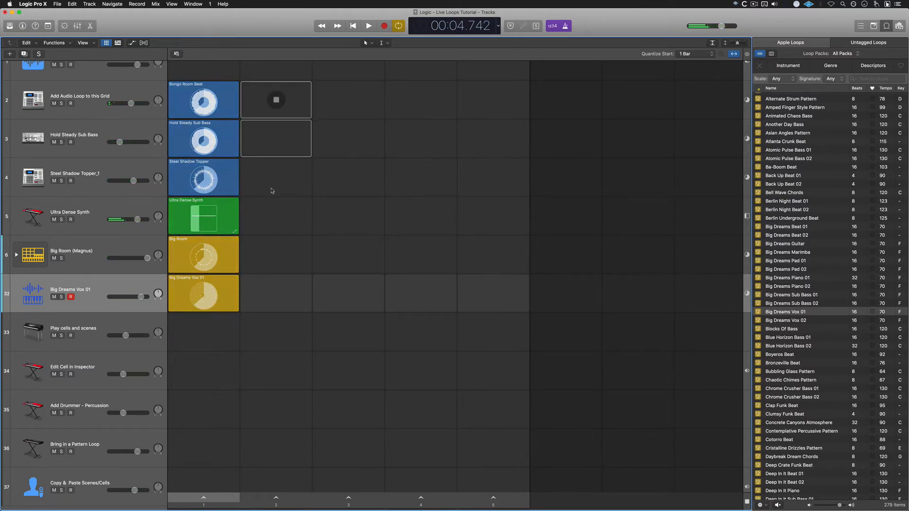
right_click(218, 498)
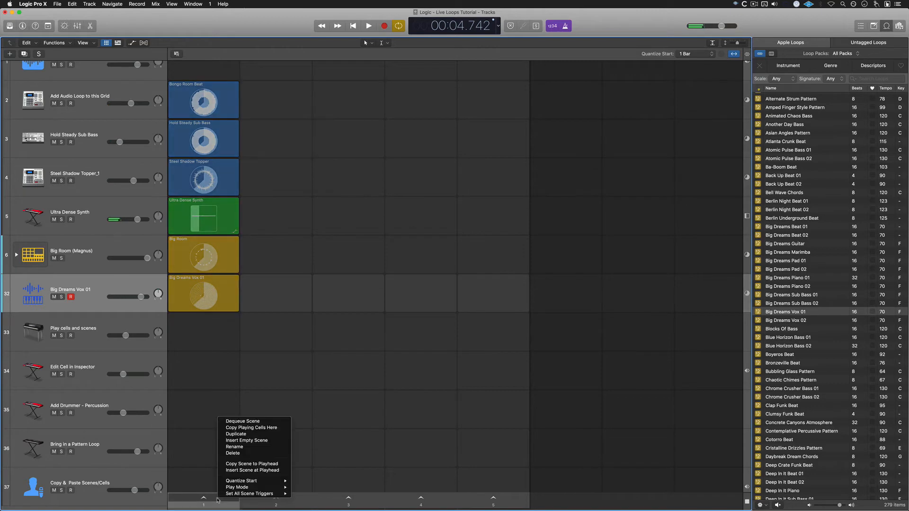
left_click(256, 434)
- Transpose the Big Dreams Vox 01 cell in scene 2 by +12 and switch playback between scenes 1 and 2
key("i")
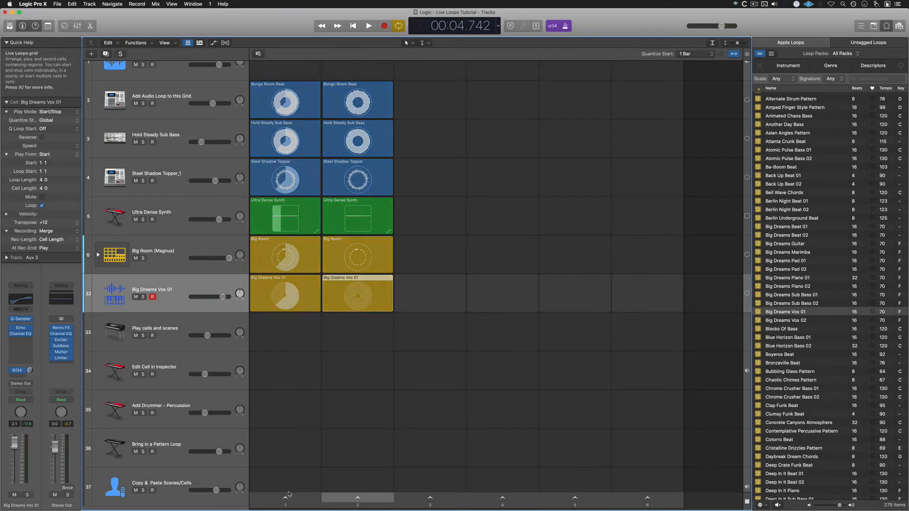
left_click(286, 498)
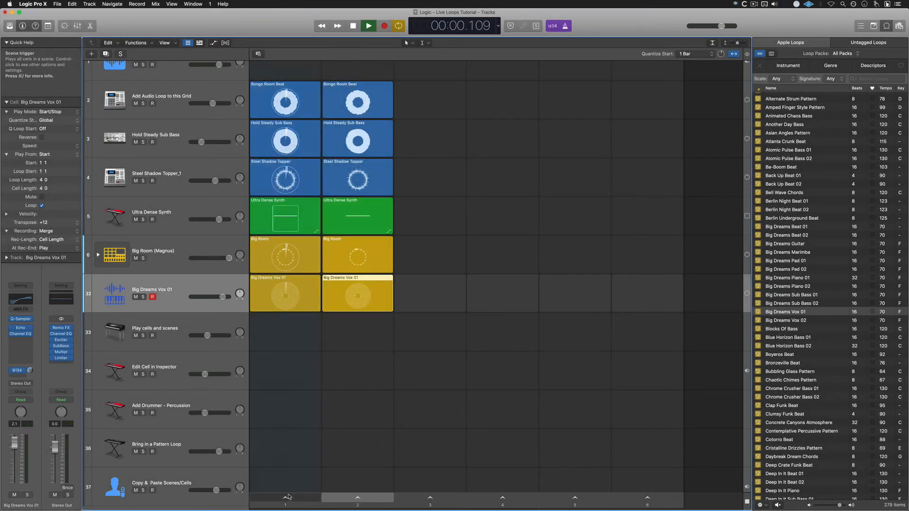
left_click(378, 497)
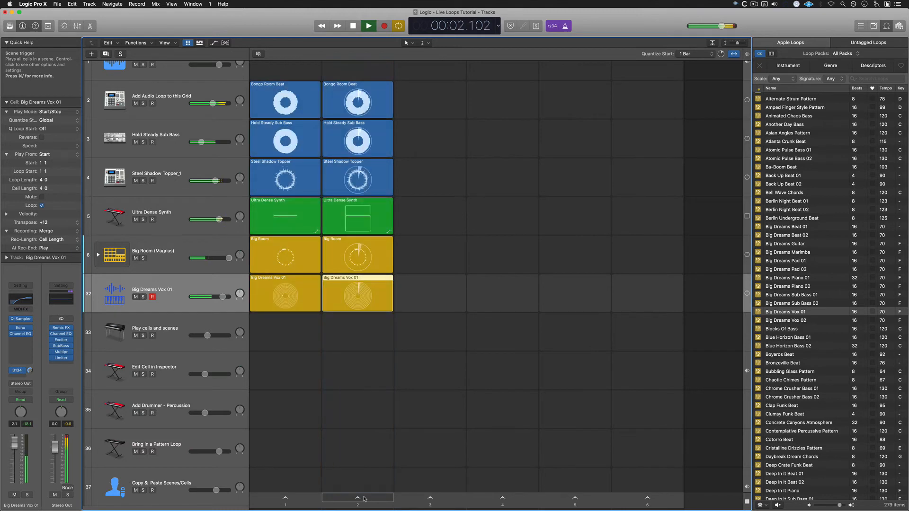
left_click(353, 499)
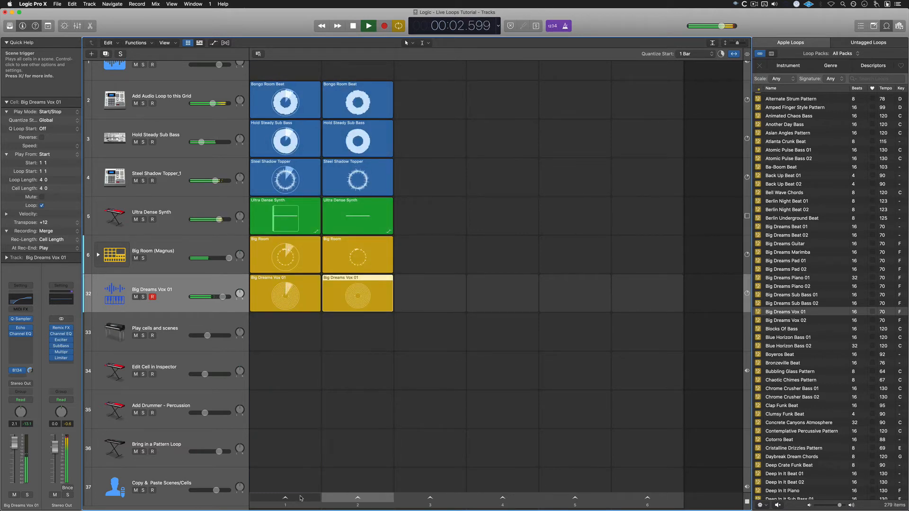
- Raise the Big Dreams Vox 01 track's volume to 3.3 dB and, with playback stopped, open its scene 2 cell in the Step Sequencer
mouse_move(220, 297)
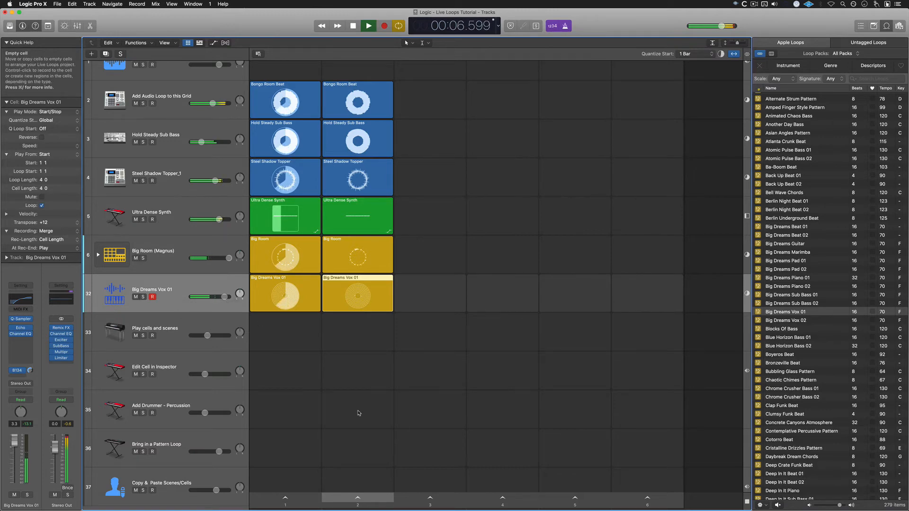
key("space")
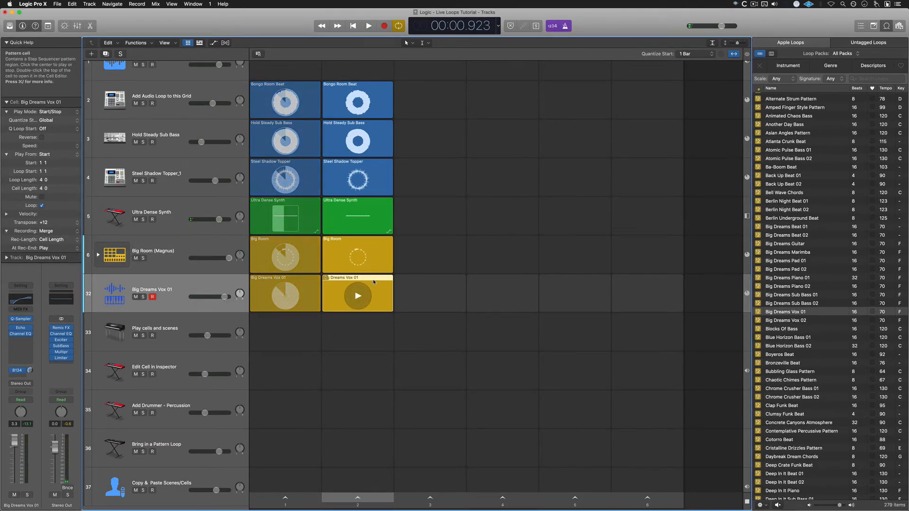
double_click(373, 282)
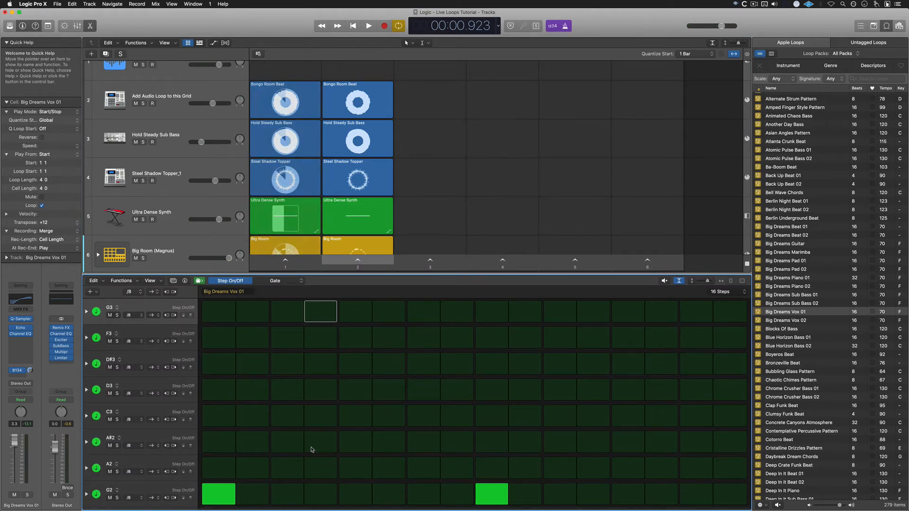
- Turn on A#2 at step 3, D3 at step 5, and D#3 at steps 7 and 9 in the pattern
left_click(288, 443)
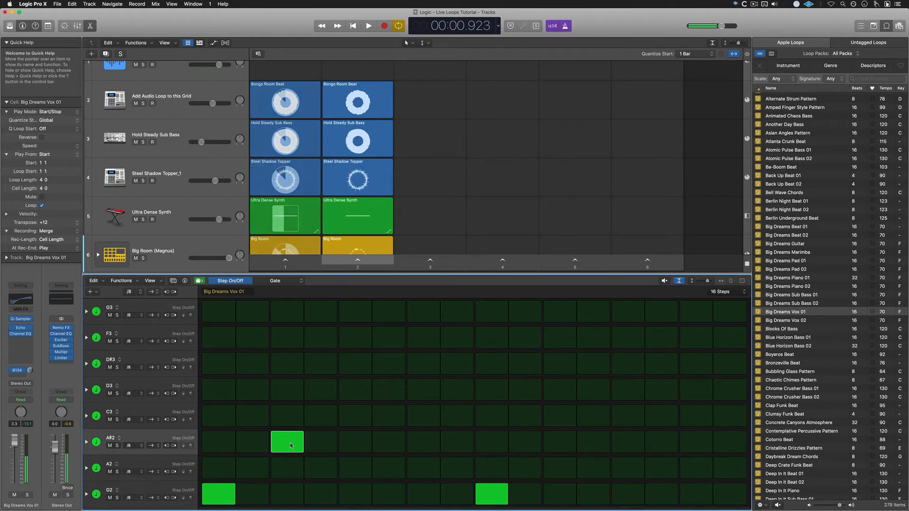
left_click(350, 395)
left_click(428, 363)
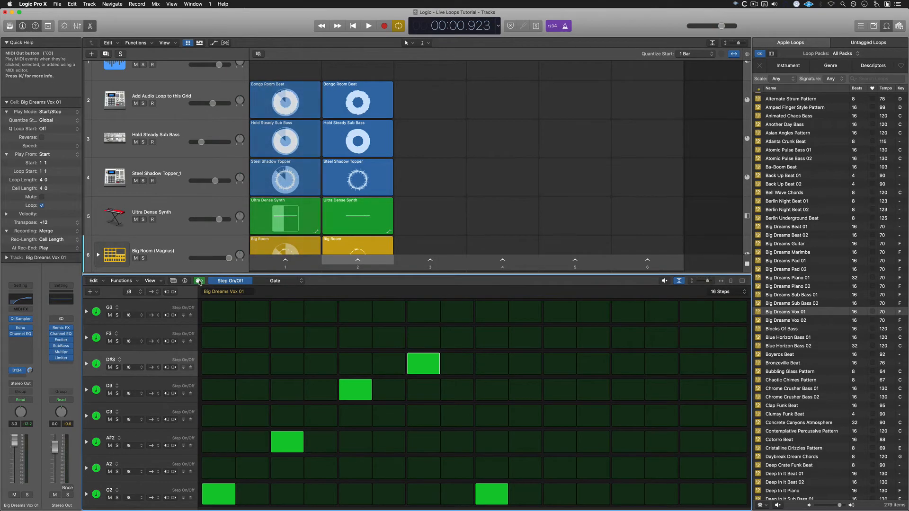
left_click(495, 364)
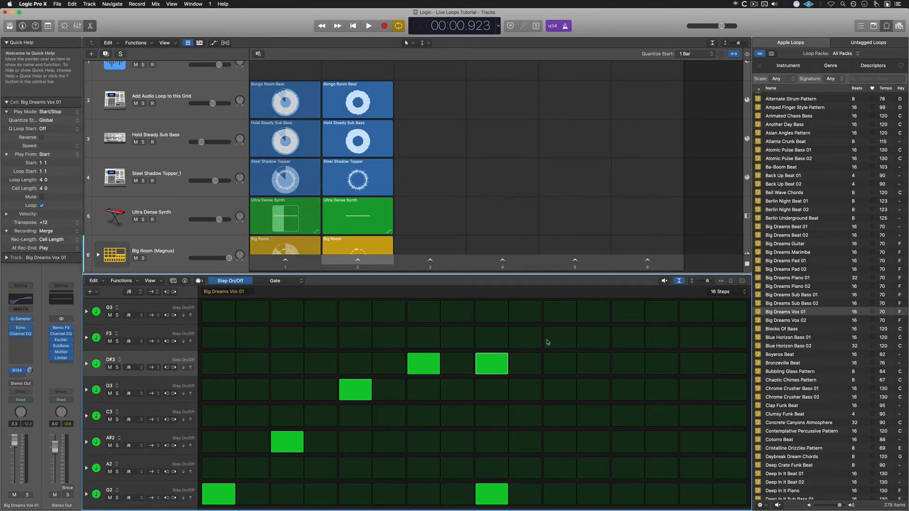
- Turn on F3 at steps 11 and 15 and G3 at steps 12, 14 and 16, keeping F3 off at step 14
left_click(561, 338)
left_click(594, 312)
left_click(661, 312)
left_click(661, 337)
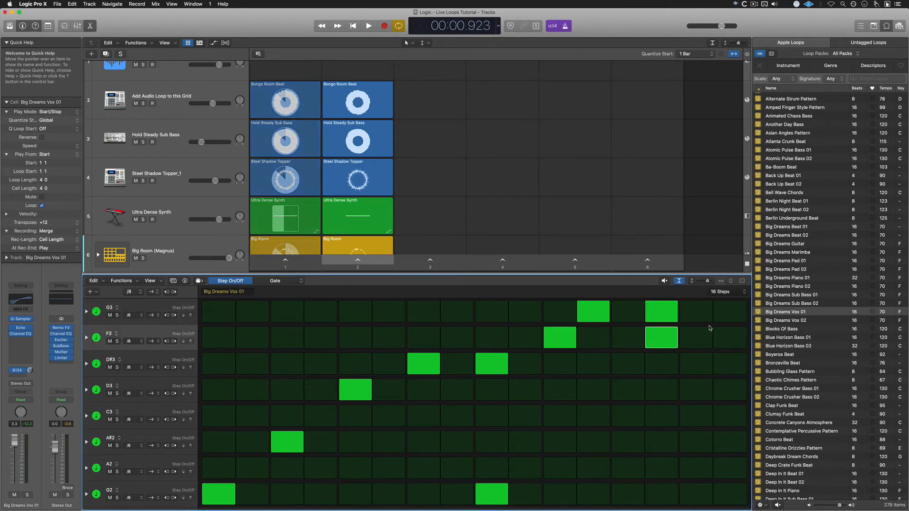
left_click(726, 315)
left_click(695, 338)
left_click(665, 339)
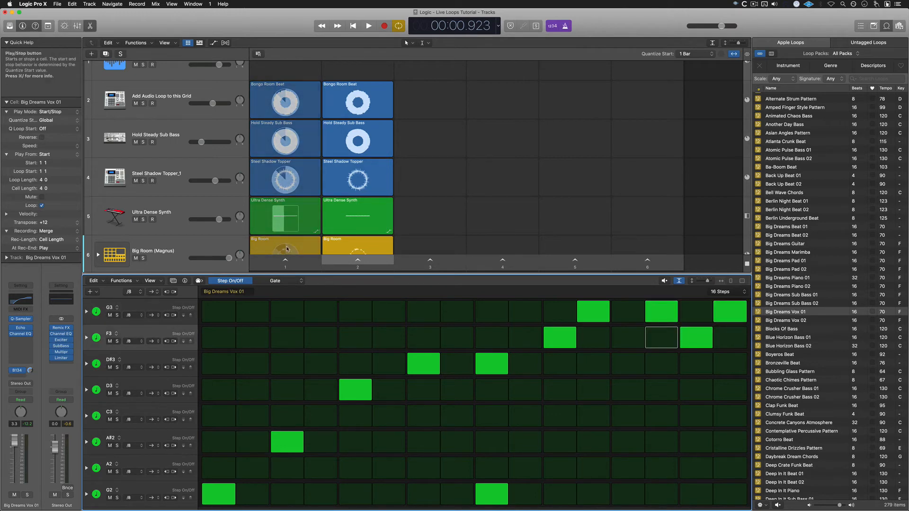
- Audition the edited Big Dreams Vox 01 cell in scene 2 on its own and together with the whole scene
scroll(287, 250, "down", 5)
scroll(287, 250, "down", 3)
scroll(286, 250, "up", 3)
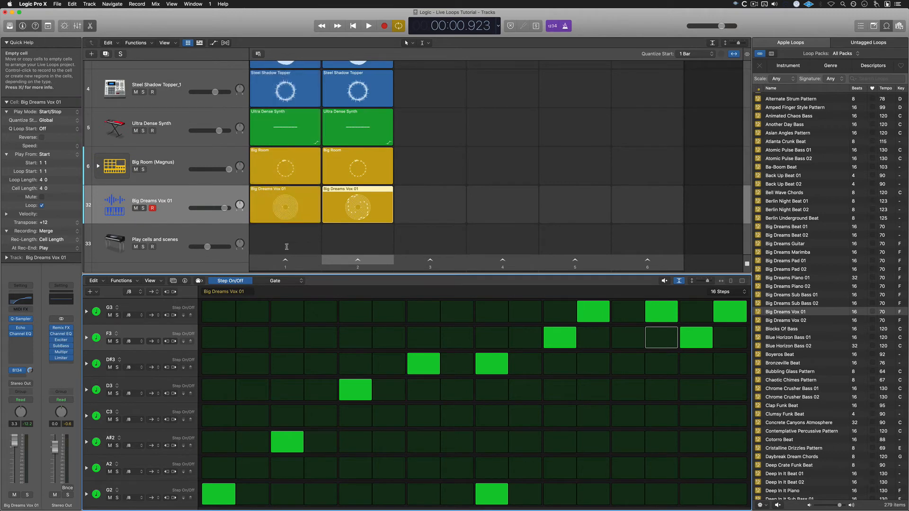
left_click(285, 207)
left_click(358, 207)
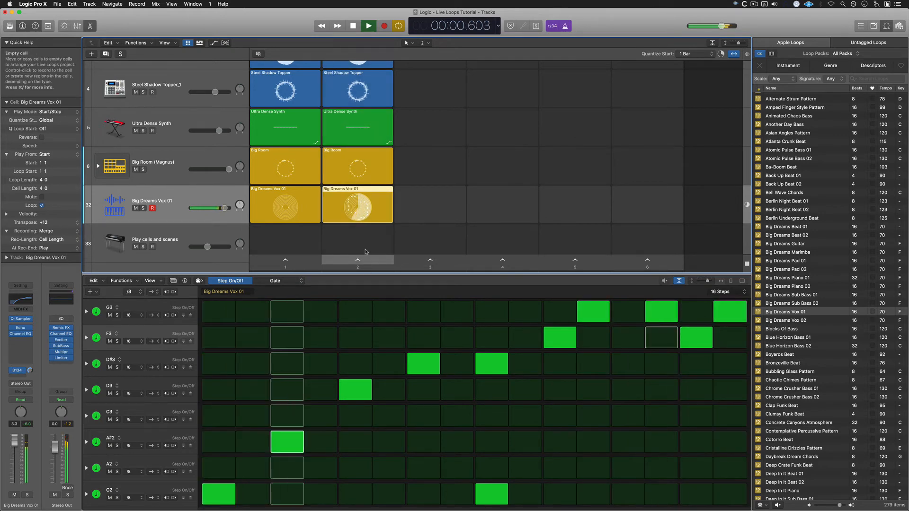
key("space")
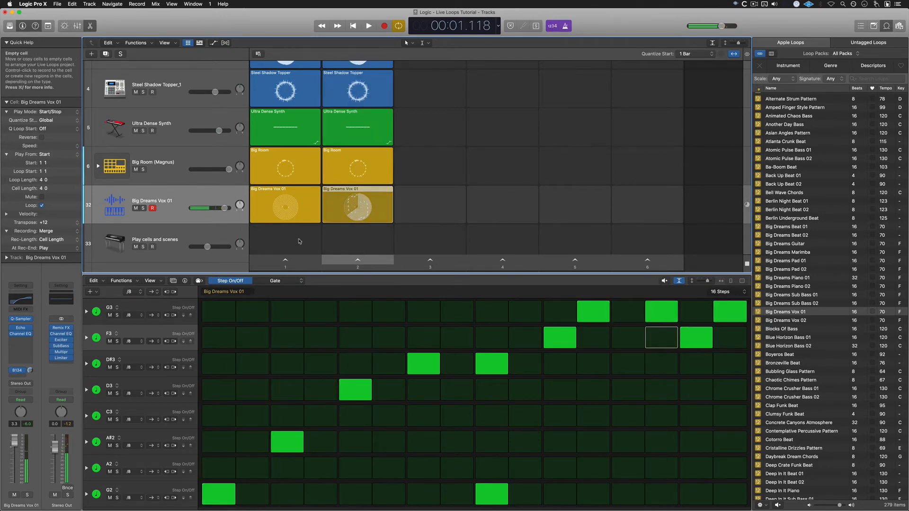
left_click(357, 262)
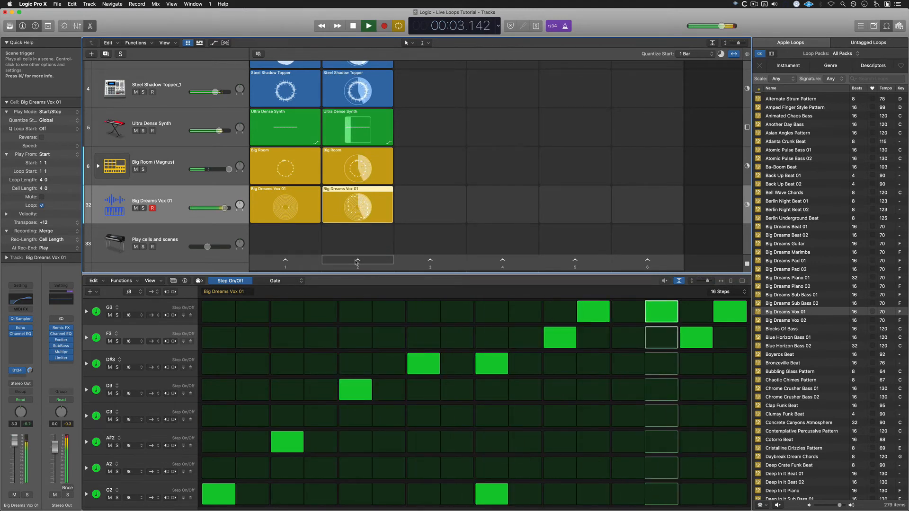
- Turn off F3 at step 15 and G3 at steps 14 and 16, keeping G3 on at step 12, and stop playback
left_click(690, 336)
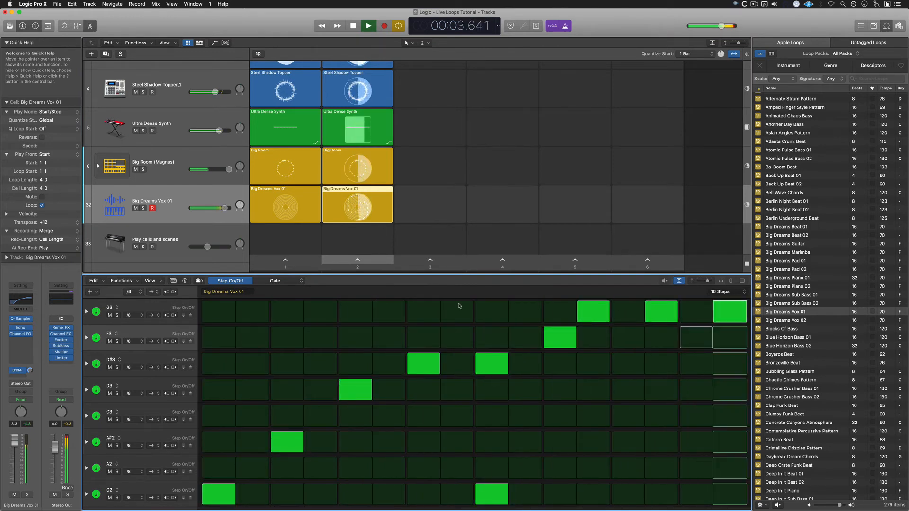
left_click(428, 237)
key("space")
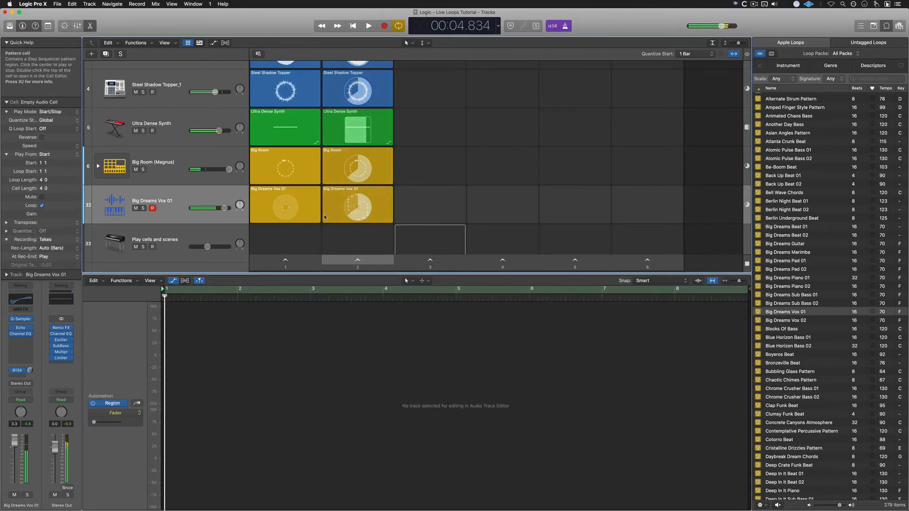
left_click(357, 206)
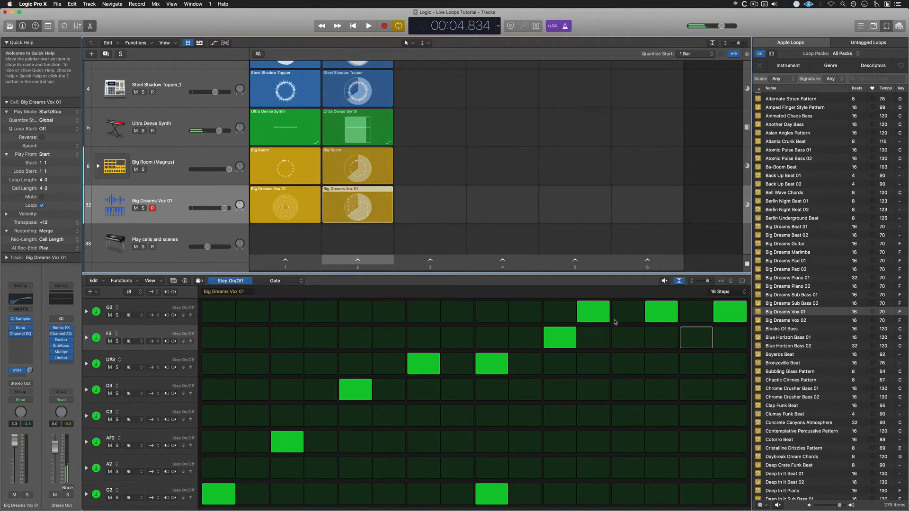
left_click_drag(608, 312, 720, 311)
left_click(603, 313)
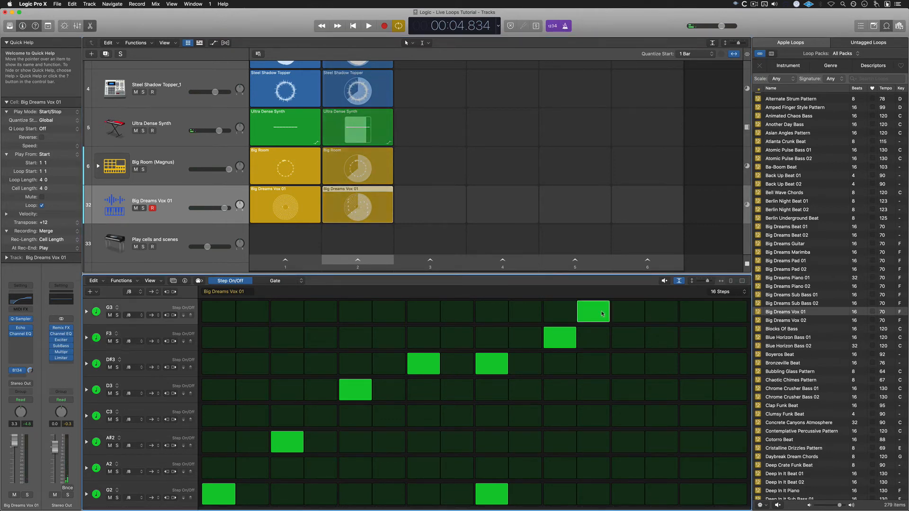
- Set the edit mode to Tie and tie the G3 note from step 12 through step 16
left_click(278, 281)
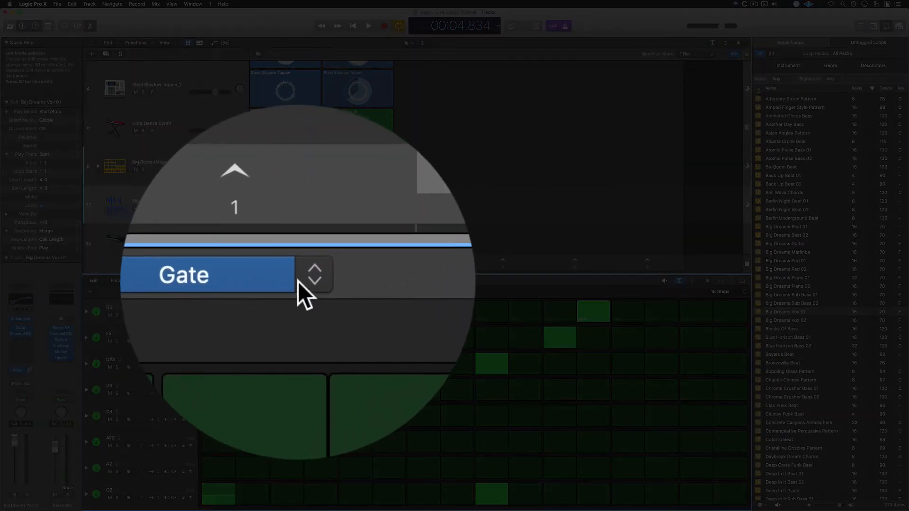
left_click(348, 281)
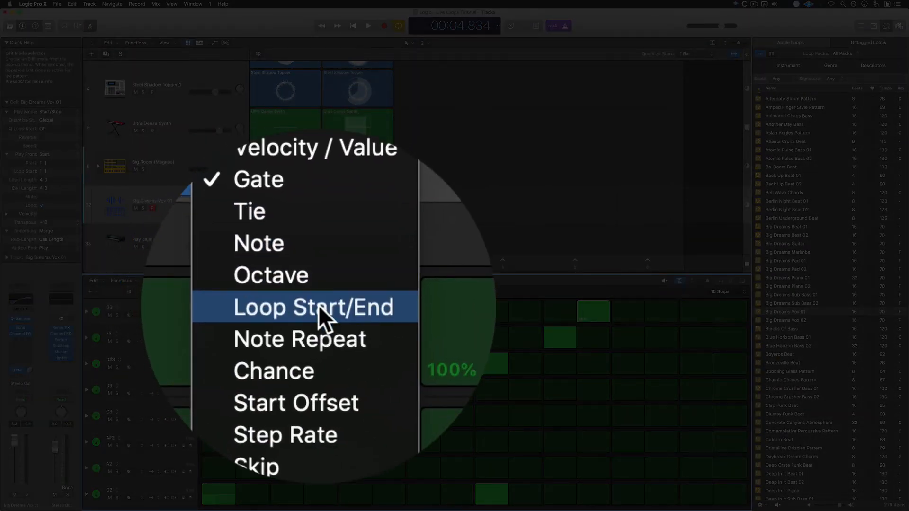
left_click(315, 286)
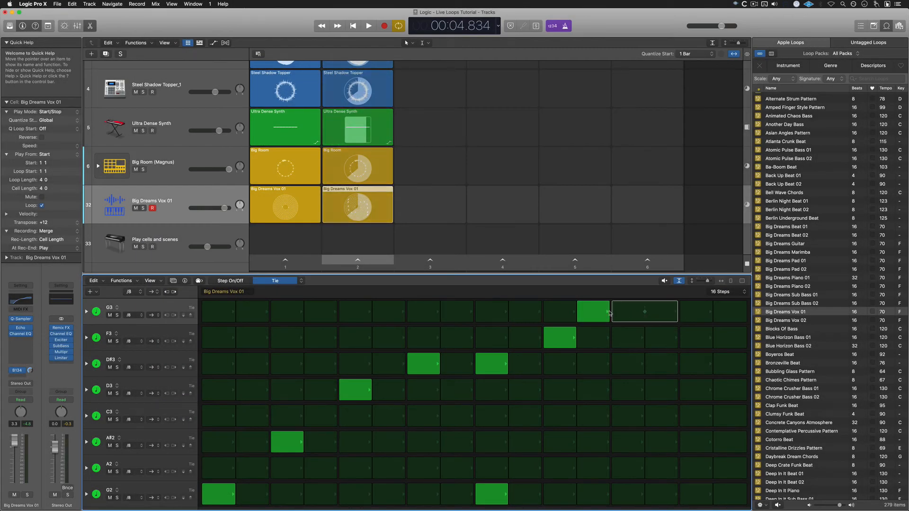
left_click_drag(609, 313, 714, 313)
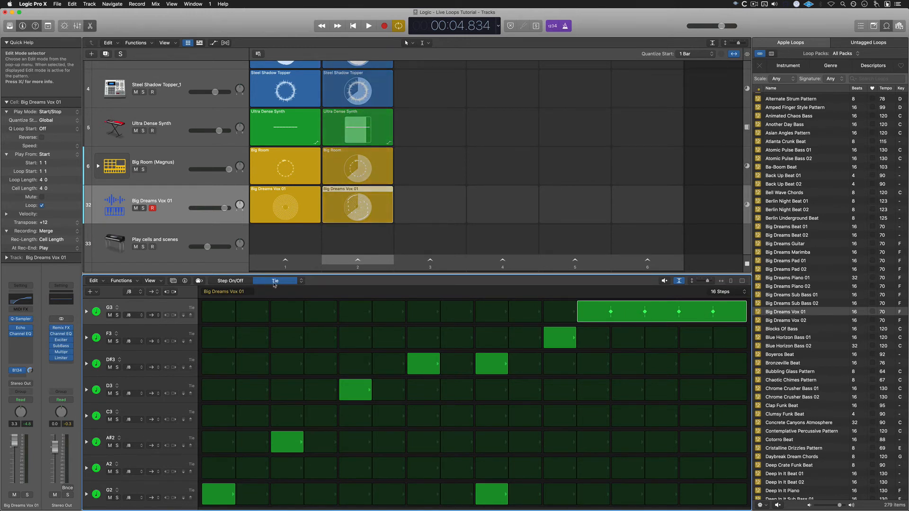
- Compare the pattern in Step On/Off and Tie modes, review the other available edit modes, and play scene 2
left_click(235, 282)
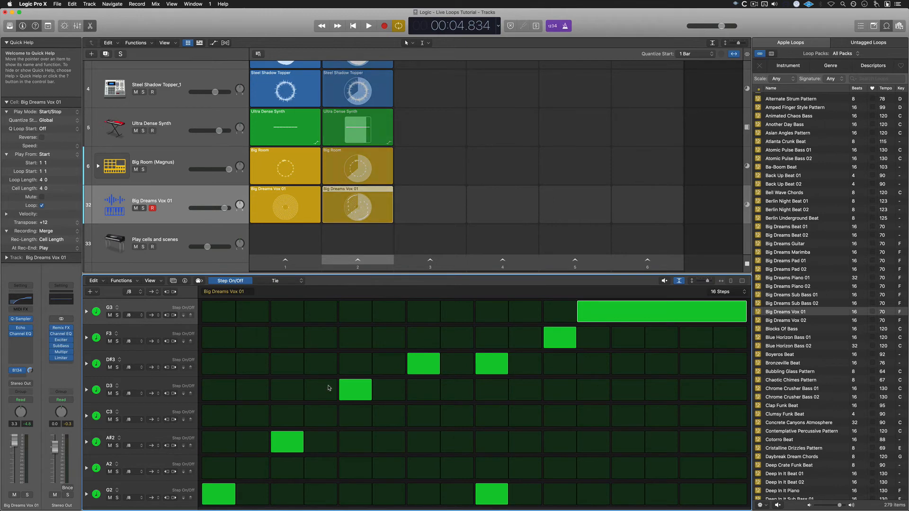
left_click(277, 281)
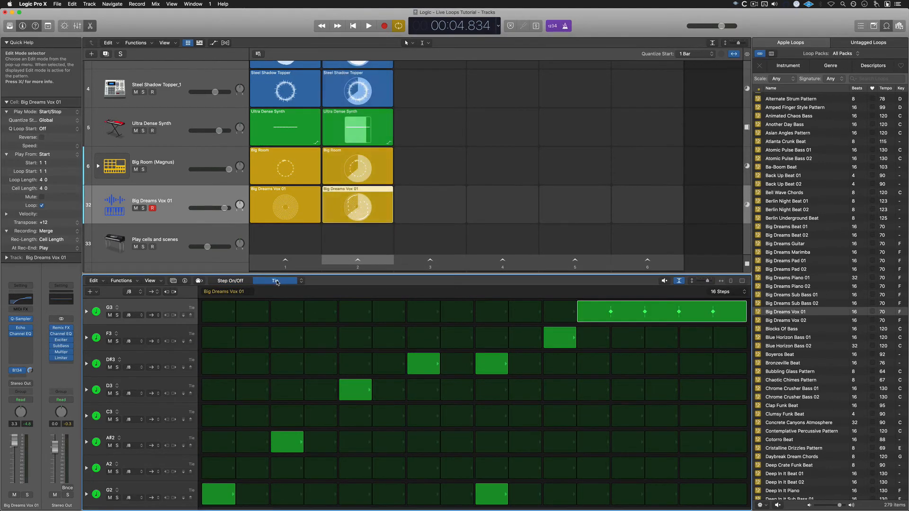
left_click(301, 281)
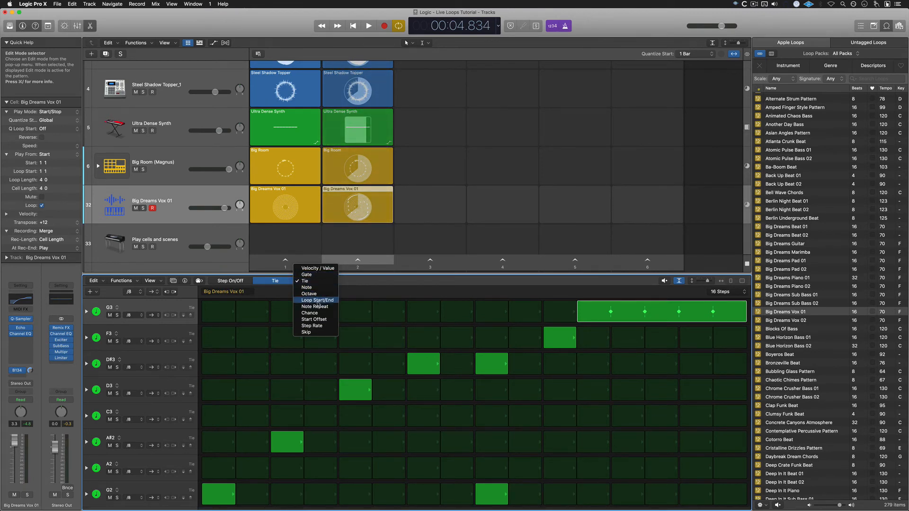
left_click(306, 281)
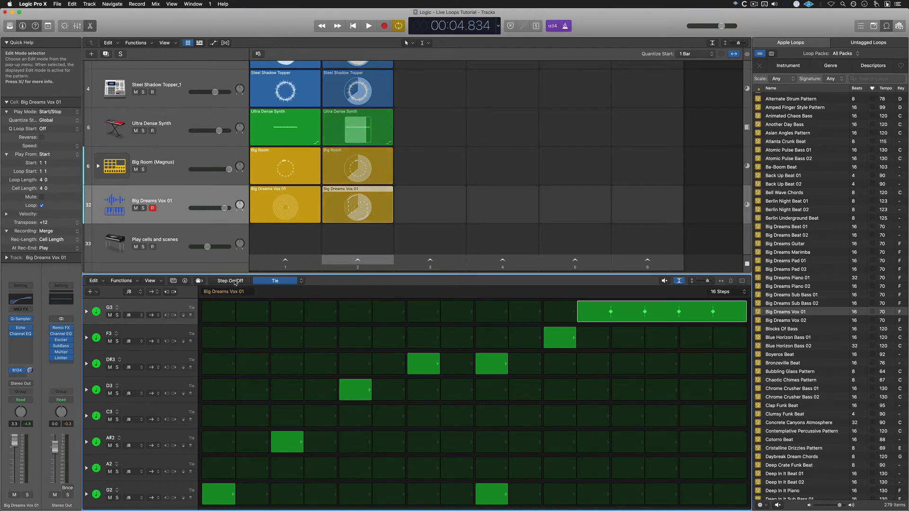
left_click(236, 281)
left_click(274, 281)
left_click(299, 282)
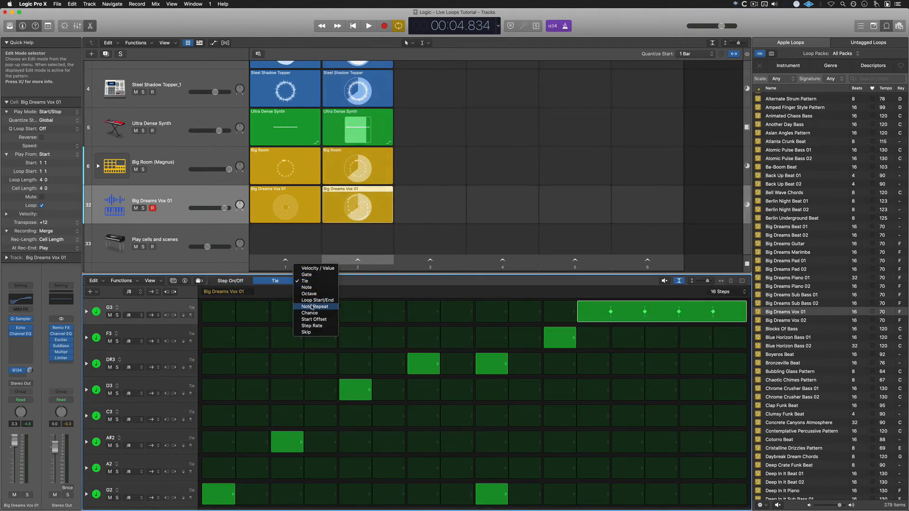
left_click(481, 284)
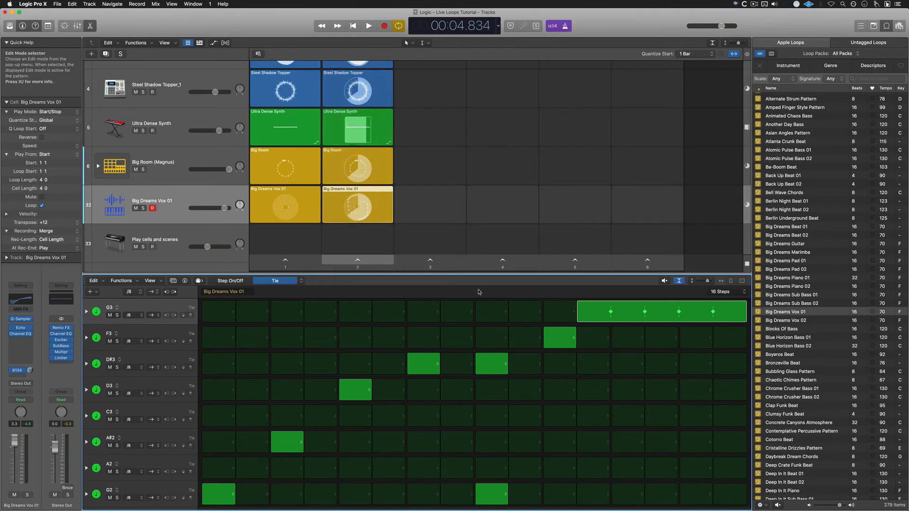
left_click(369, 263)
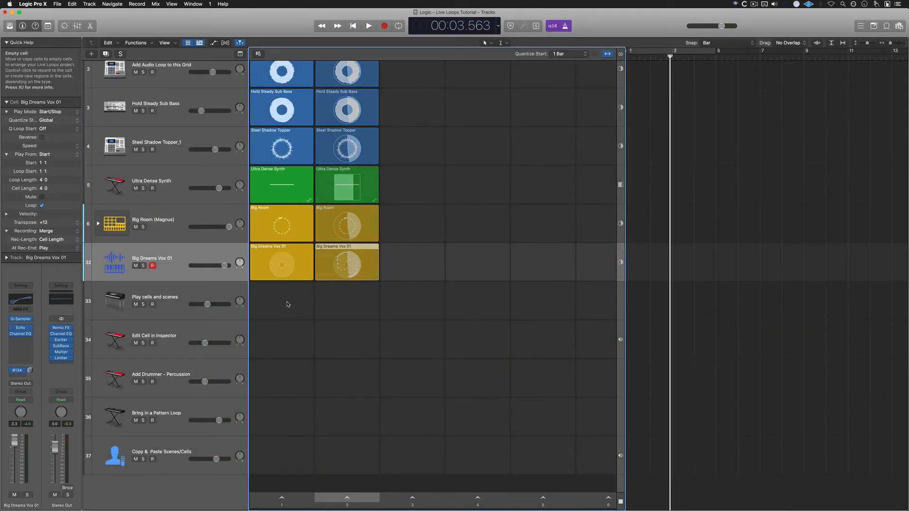
- Widen the Tracks area beside the Live Loops grid and copy scene 1's cells into it as regions starting at bar 3
mouse_move(404, 282)
left_click_drag(622, 168, 580, 165)
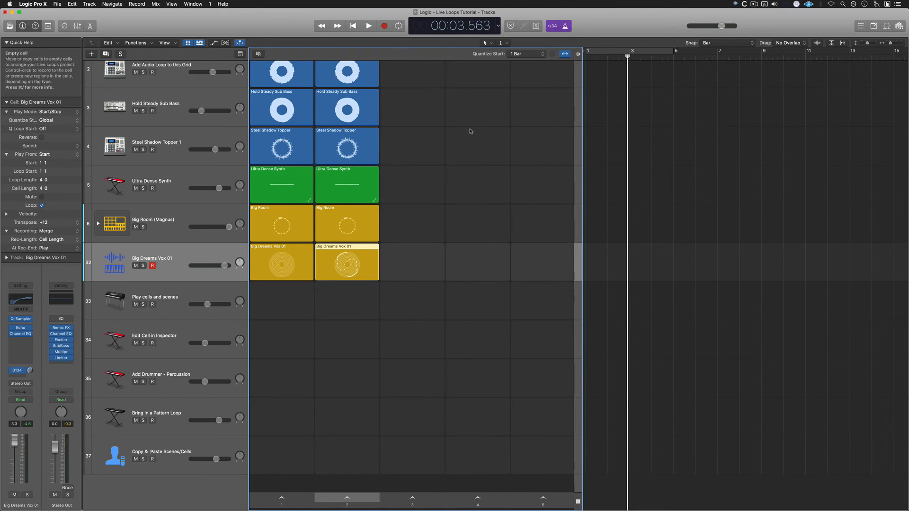
scroll(471, 132, "up", 3)
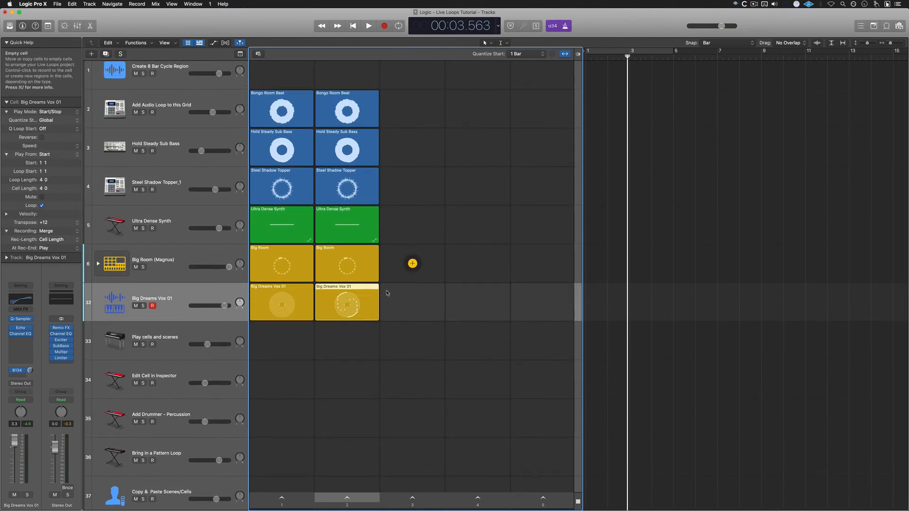
left_click_drag(284, 248, 626, 246)
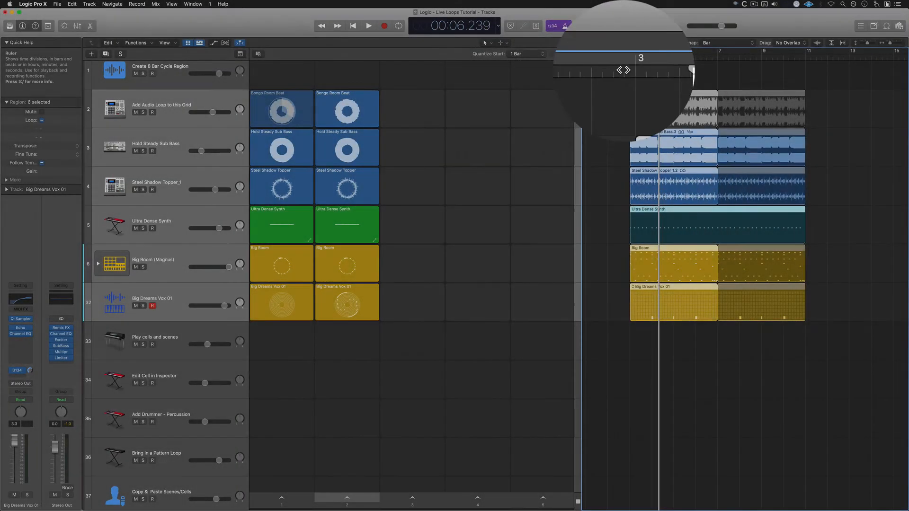
- Move the playhead to bar 3, play the copied regions in the Tracks area, and stop playback
left_click(627, 57)
left_click(620, 77)
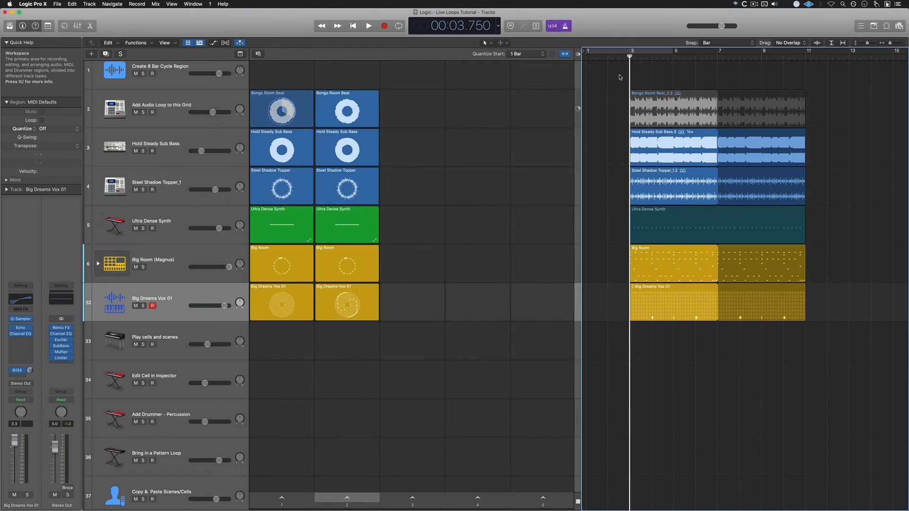
key("space")
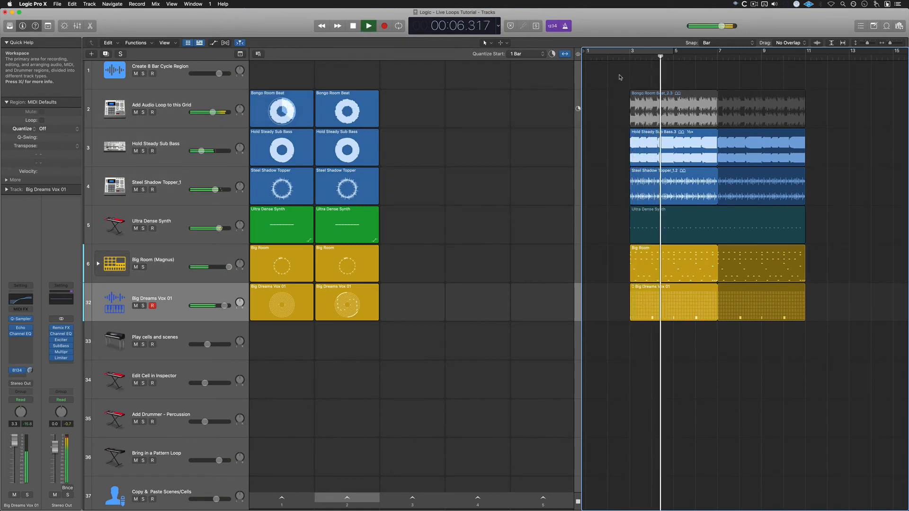
key("space")
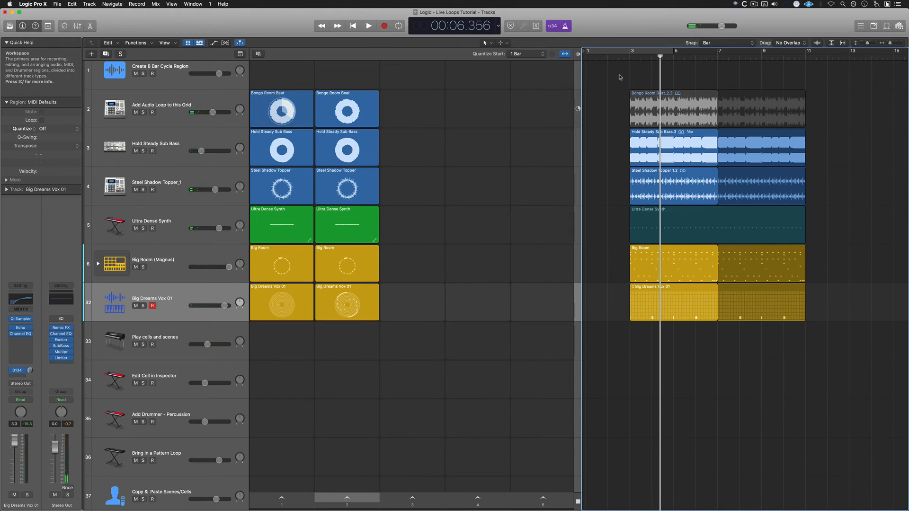
- Switch all tracks from Tracks area playback to Live Loops playback and trigger scene 1
left_click(578, 55)
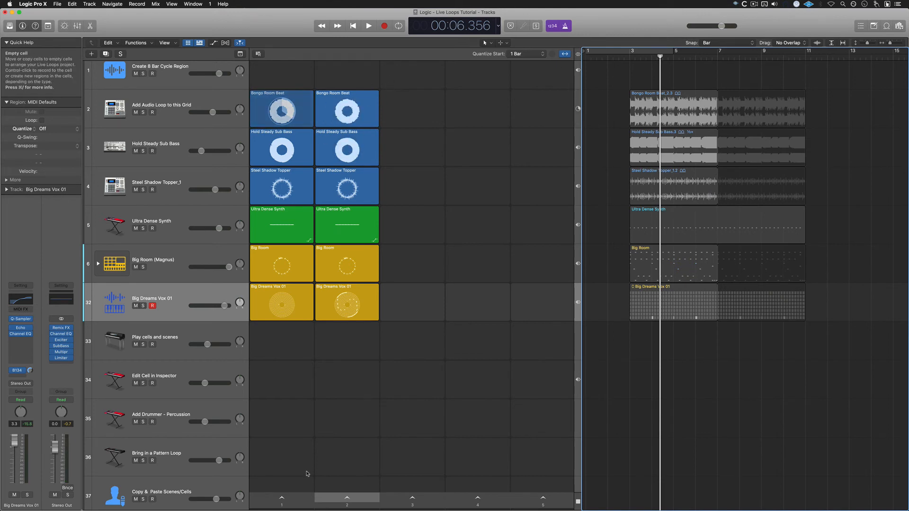
left_click(289, 499)
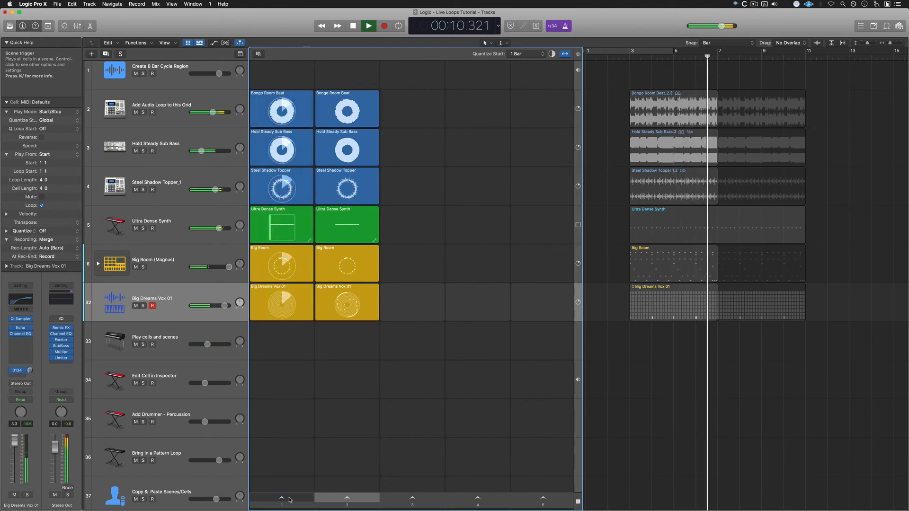
- Stop playback, return the tracks to Tracks area playback, and switch only the Hold Steady Sub Bass track to Live Loops
key("space")
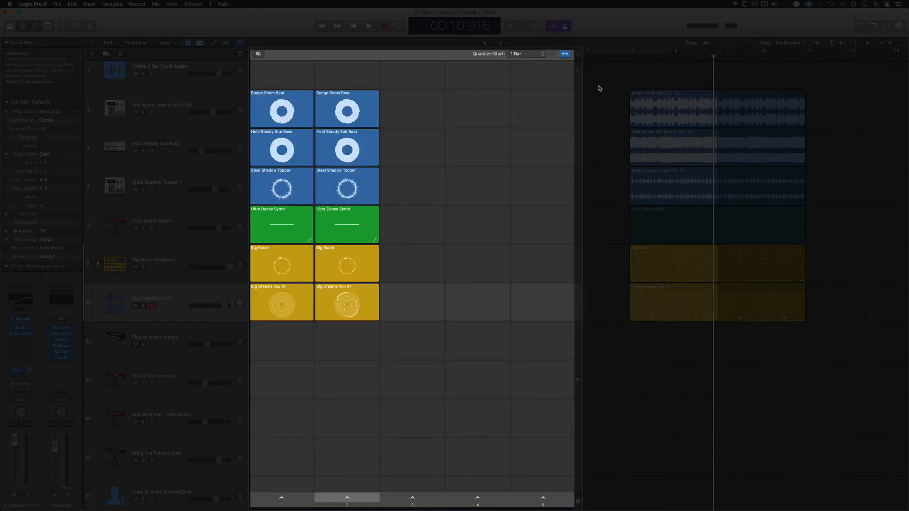
left_click(599, 88)
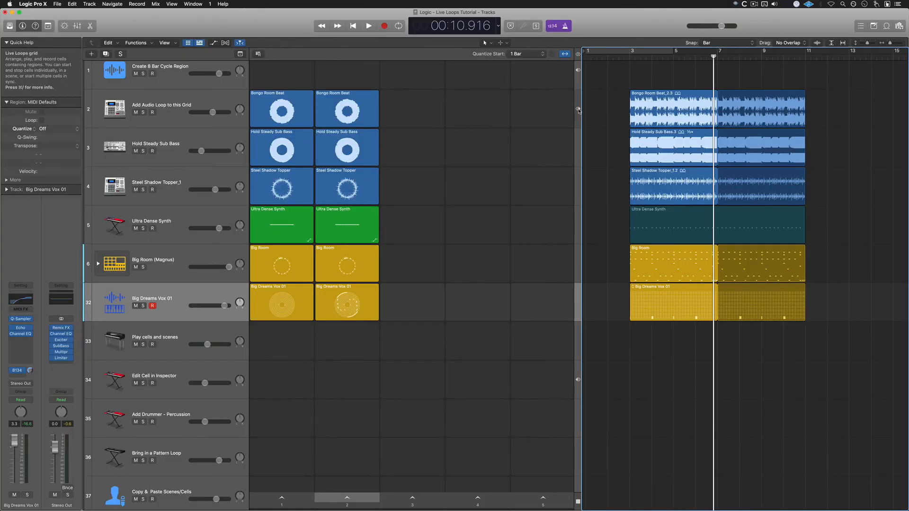
left_click(577, 149)
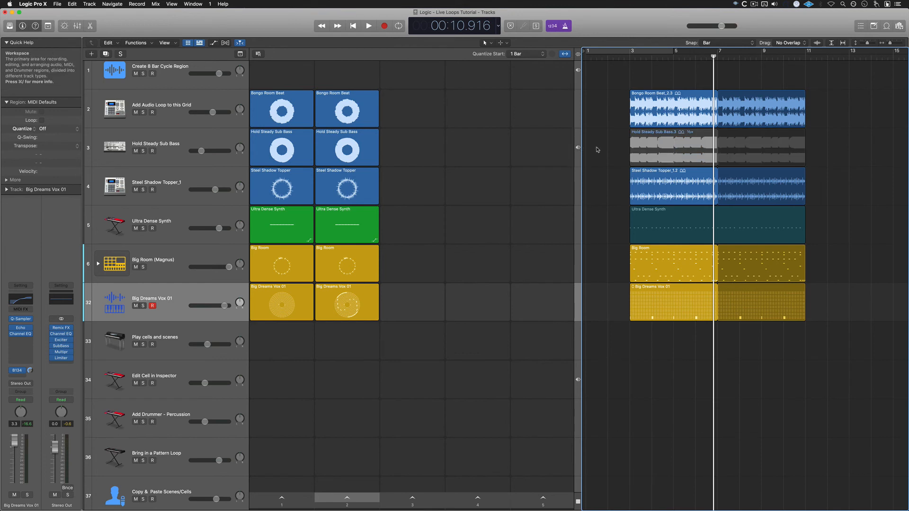
left_click_drag(597, 150, 640, 148)
left_click(665, 150)
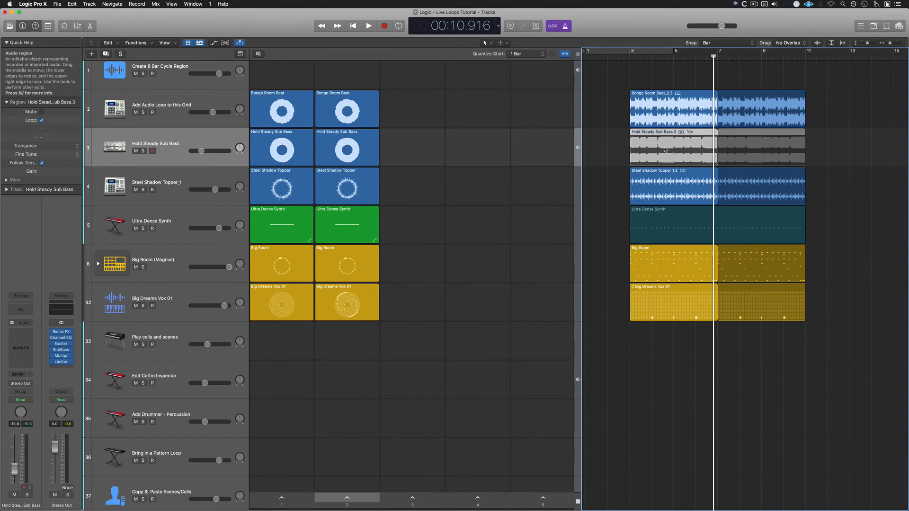
- Turn on Cycle mode and fit the cycle range to the copied regions, from bar 3 to bar 11
left_click(647, 359)
key("super+a")
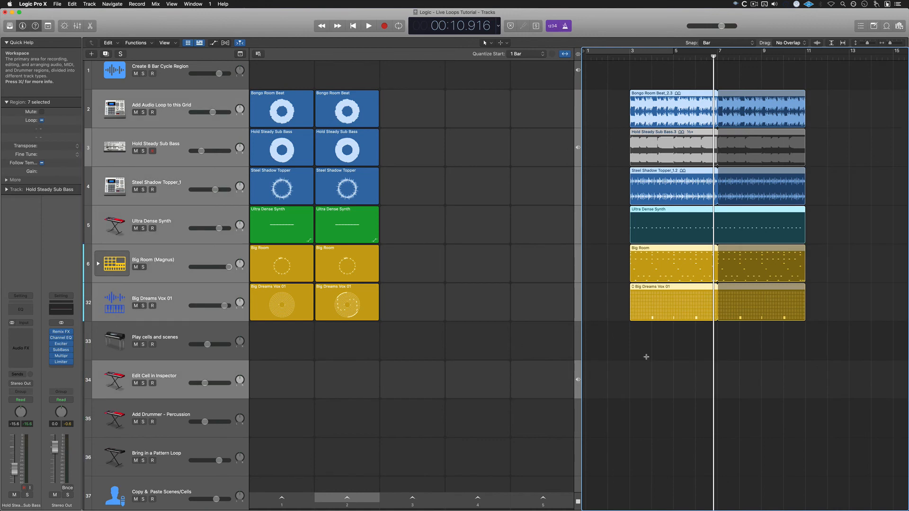
key("c")
left_click_drag(589, 341, 748, 80)
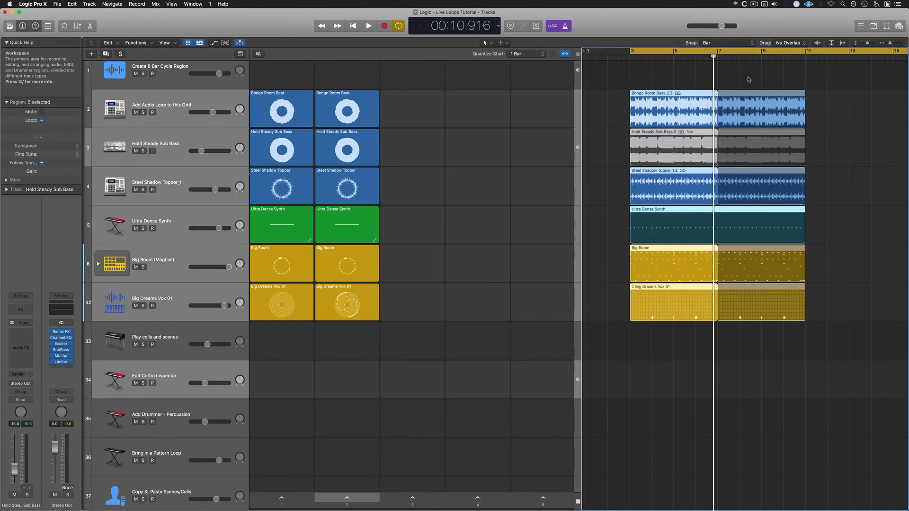
left_click_drag(610, 300, 682, 124)
- Delete the Hold Steady Sub Bass region from the Tracks area
left_click(625, 141)
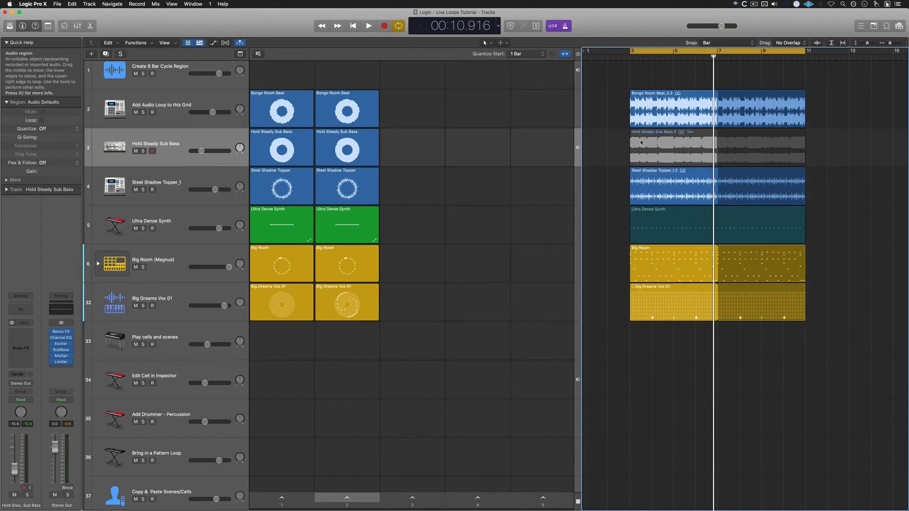
left_click(641, 143)
key("Delete")
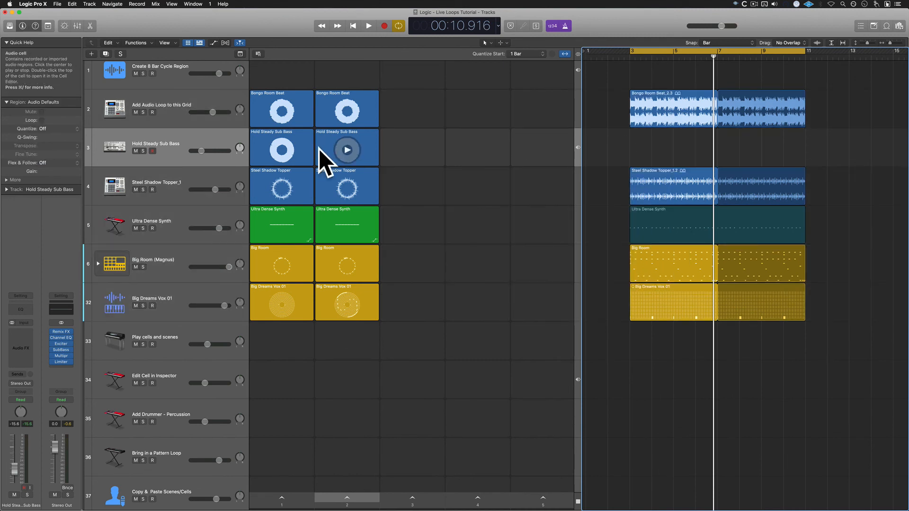
- Play the cycled regions while starting and stopping scene 2's Hold Steady Sub Bass cell along with them
key("space")
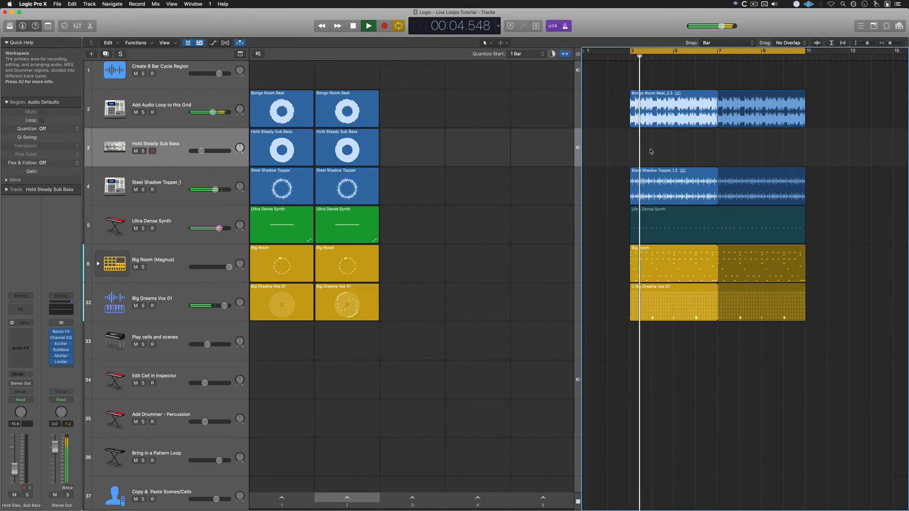
left_click(346, 498)
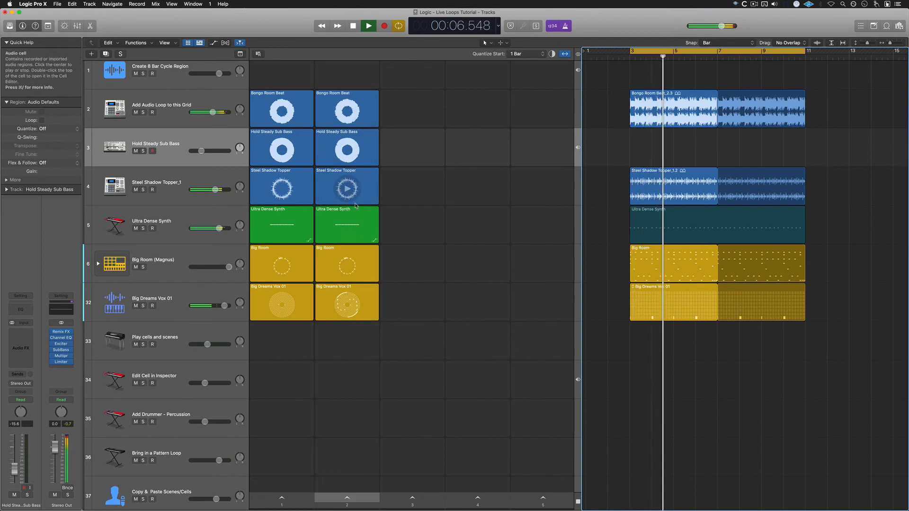
left_click(346, 150)
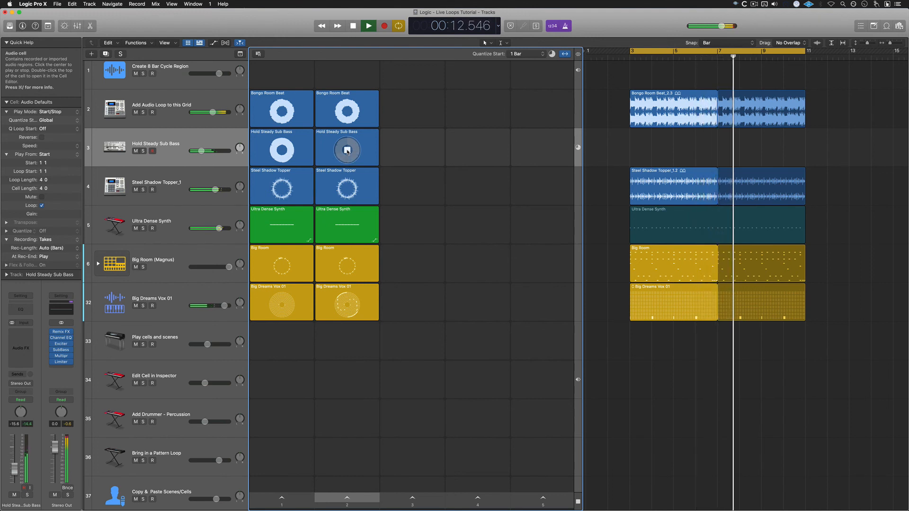
left_click(347, 151)
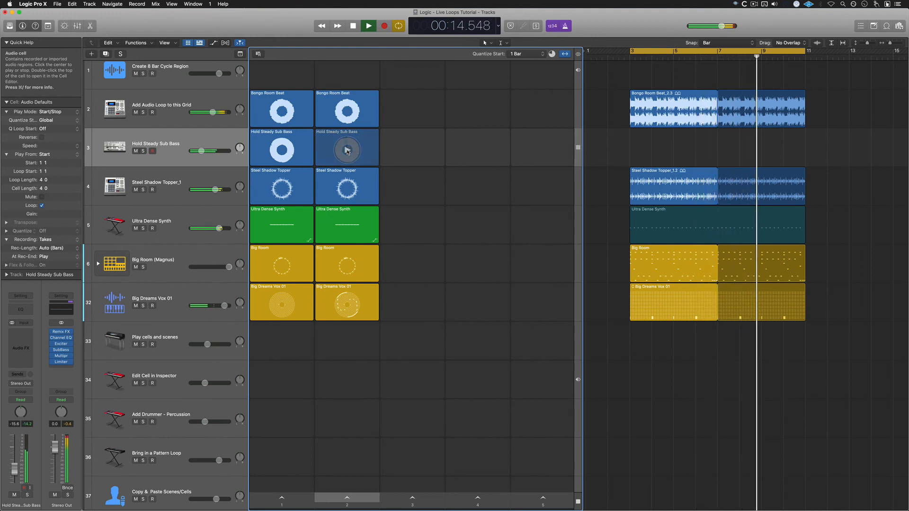
- Delete the Big Dreams Vox 01 region, start and stop its scene 2 cell over the regions, and stop playback
left_click(672, 299)
key("Delete")
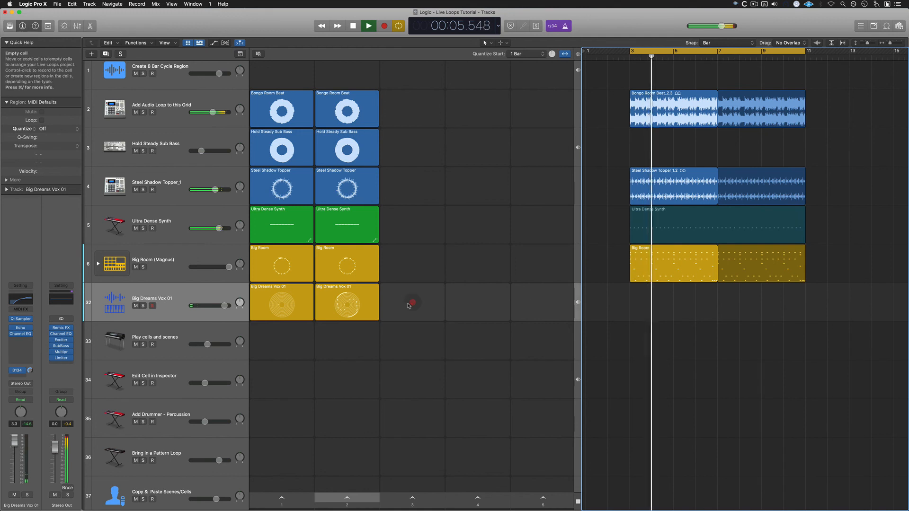
left_click(347, 304)
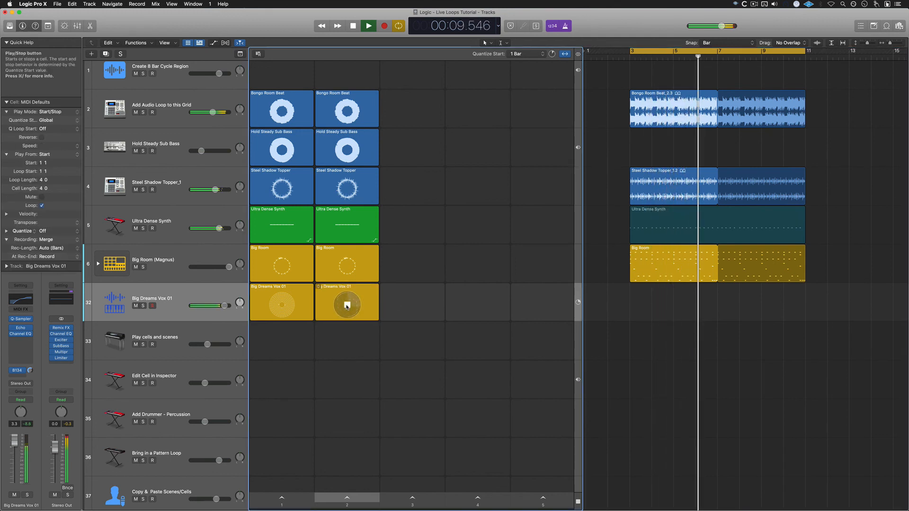
left_click(347, 305)
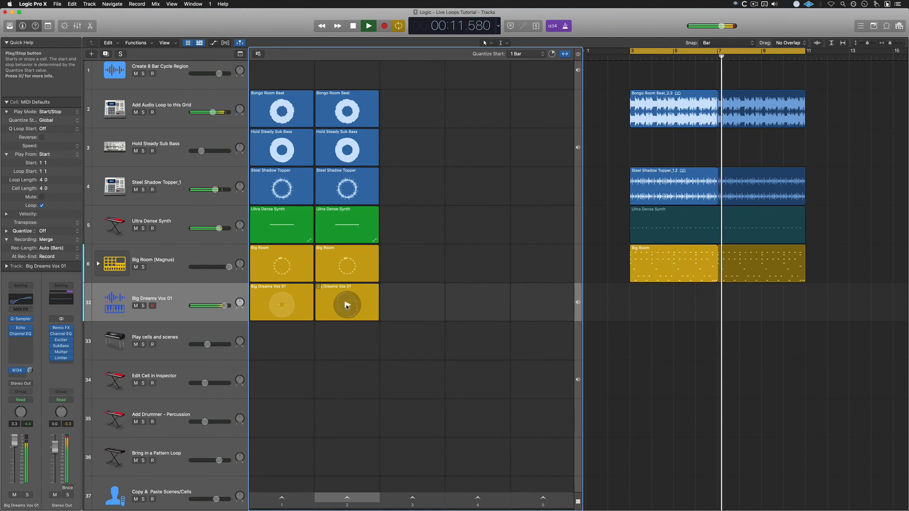
left_click(685, 345)
key("space")
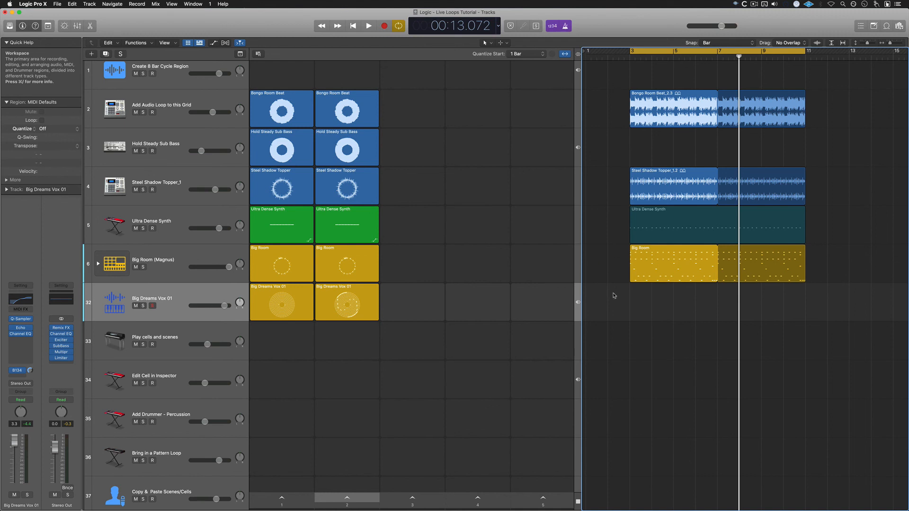
left_click_drag(613, 296, 750, 133)
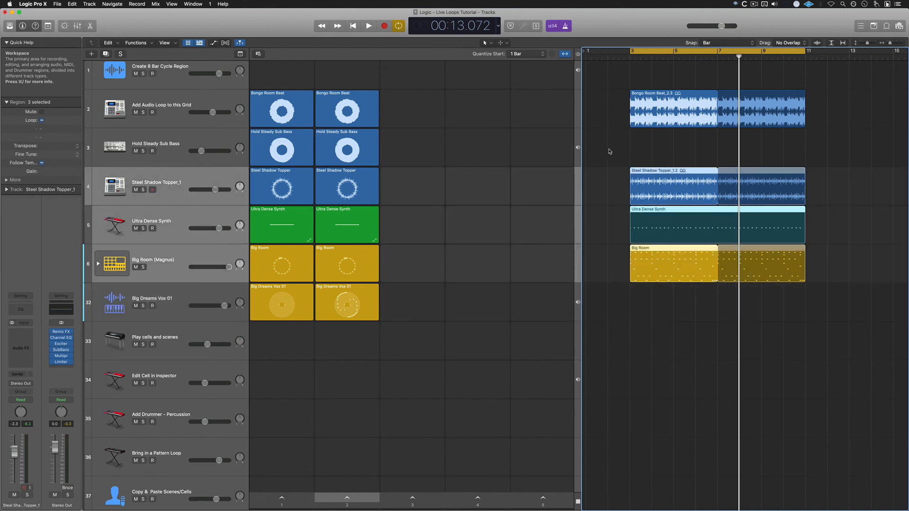
left_click(603, 145)
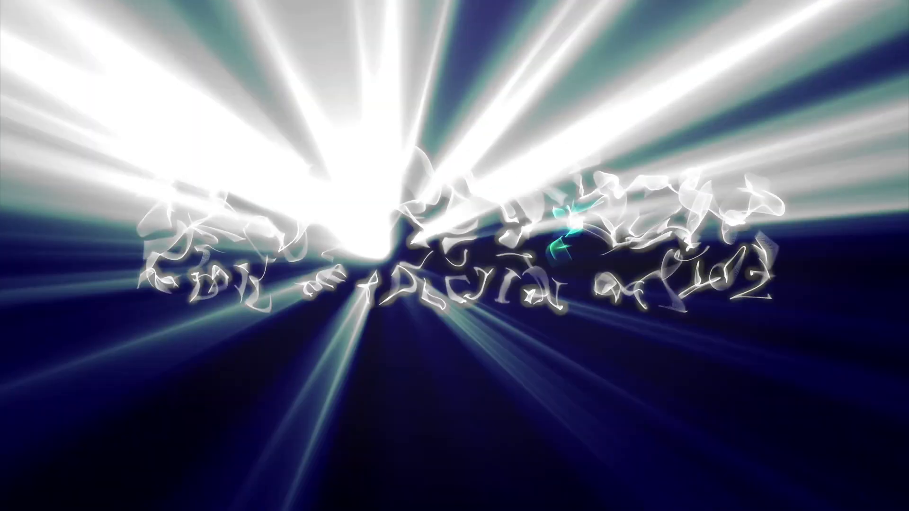